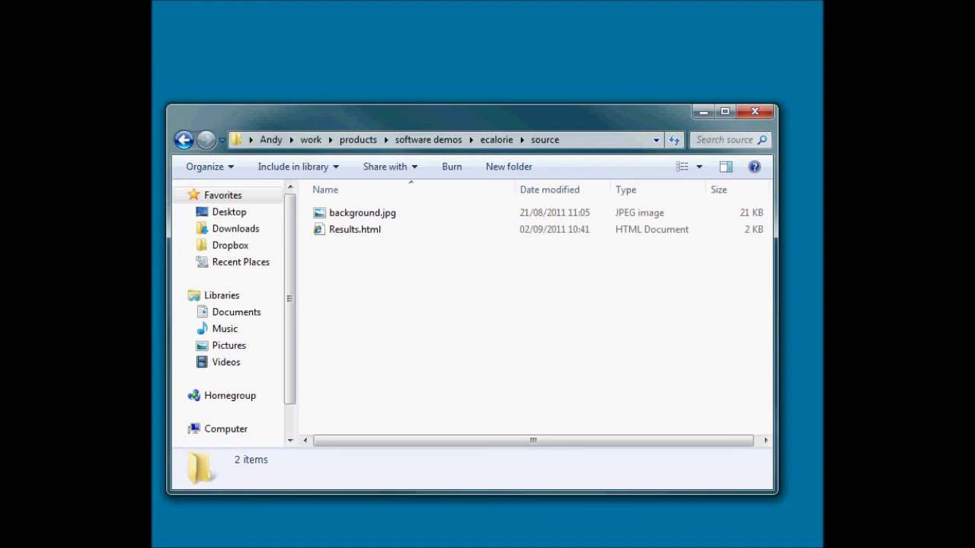
- Bring the browser window showing the PLR software sales page to the front
mouse_move(228, 547)
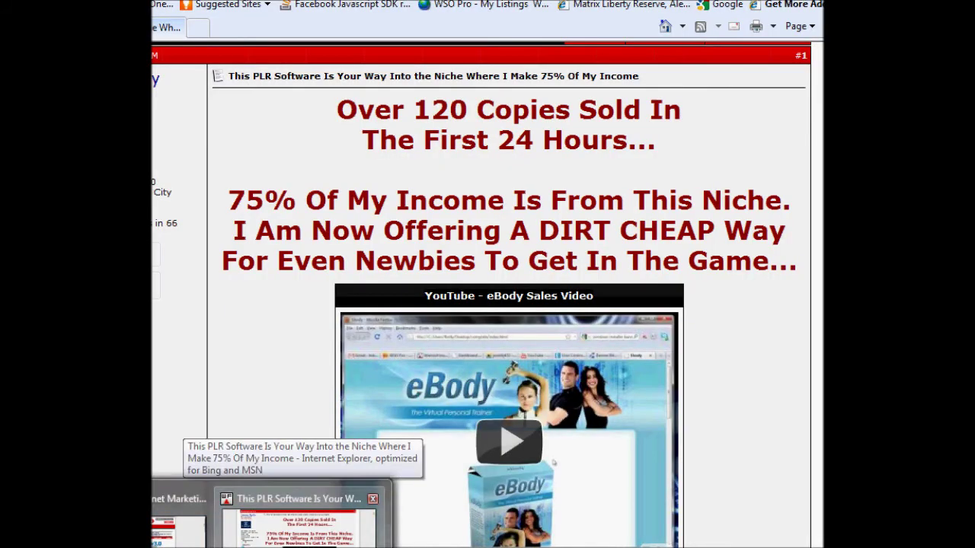
left_click(297, 525)
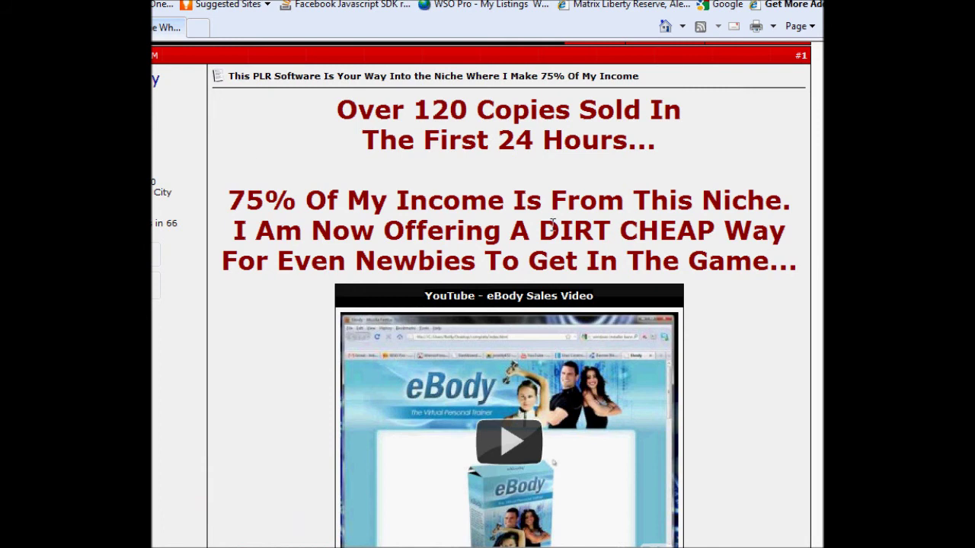
- Scroll through the eBody PLR sales page and its terms
scroll(742, 255, "down", 3)
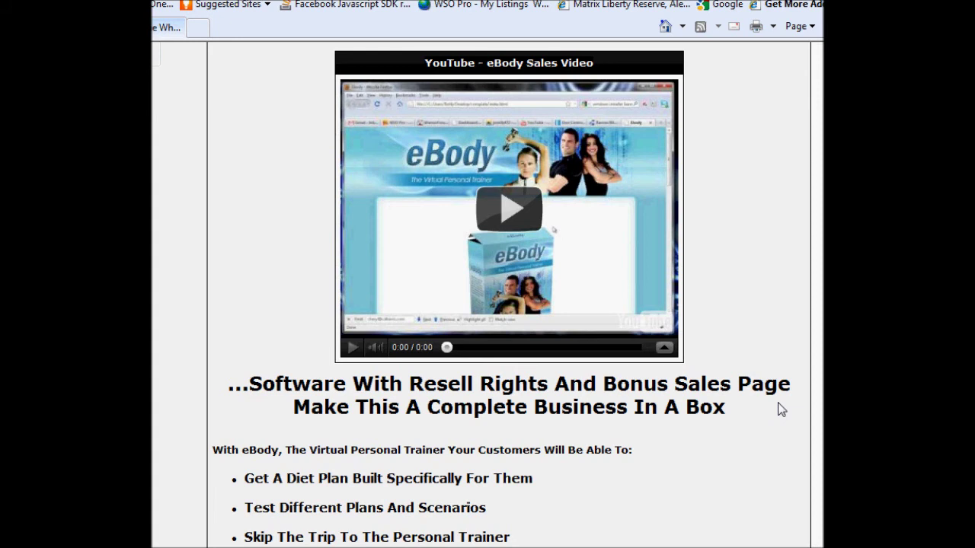
scroll(780, 409, "down", 20)
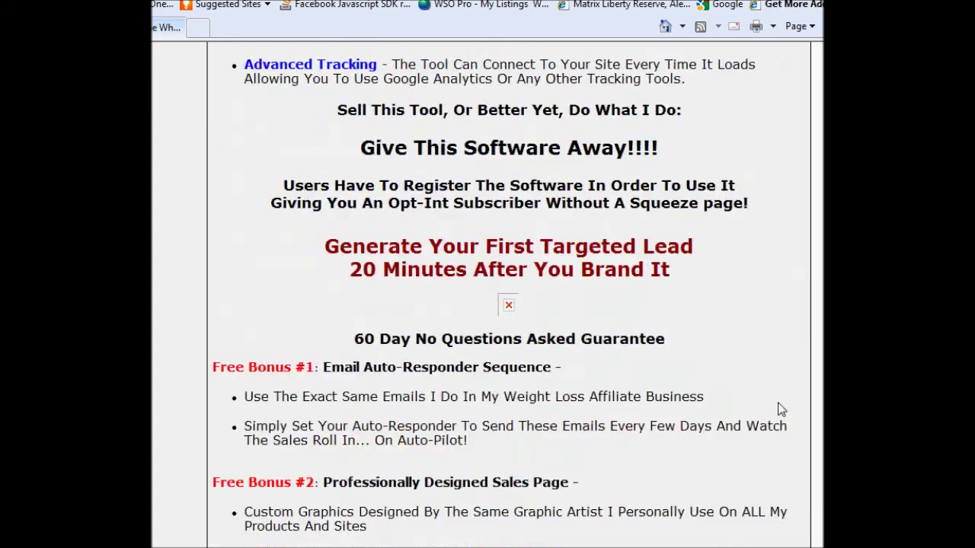
scroll(780, 410, "down", 20)
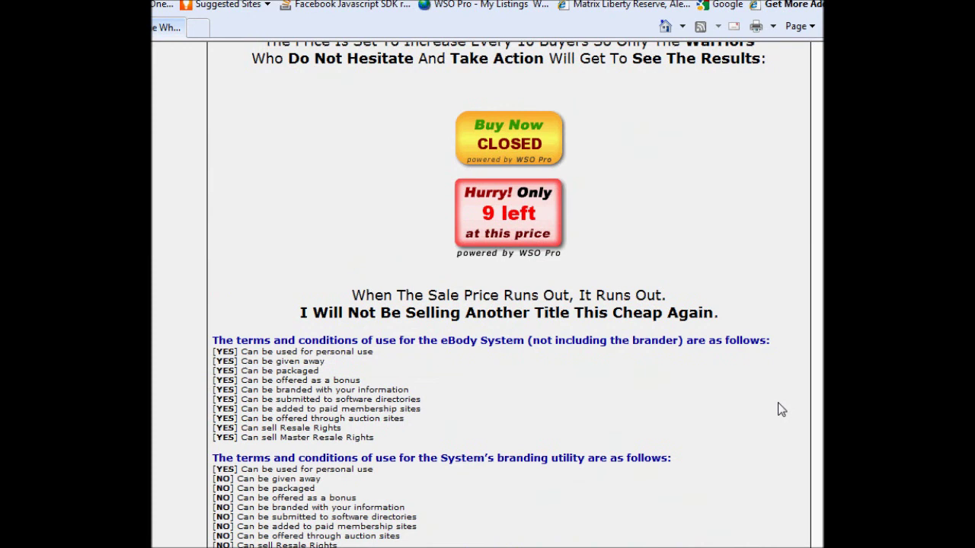
scroll(781, 409, "down", 2)
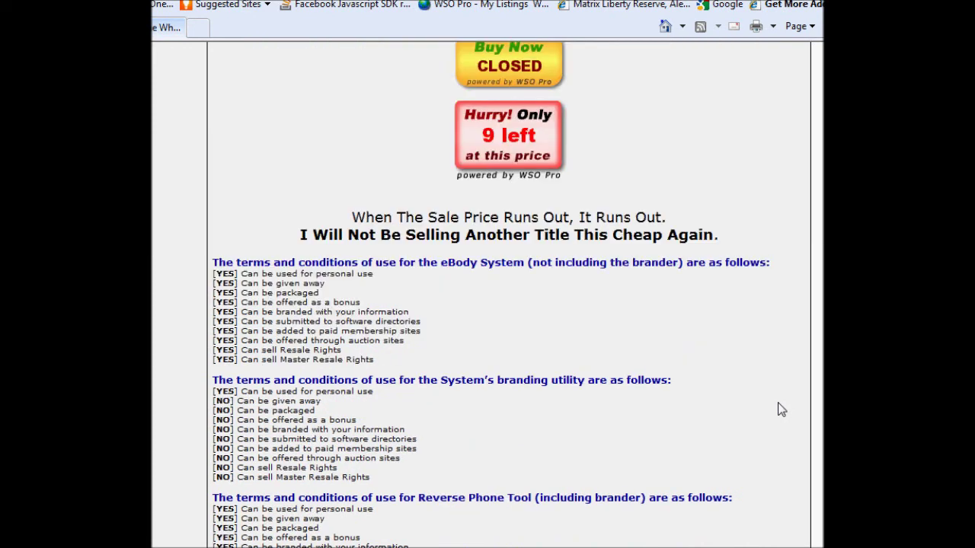
scroll(781, 410, "down", 5)
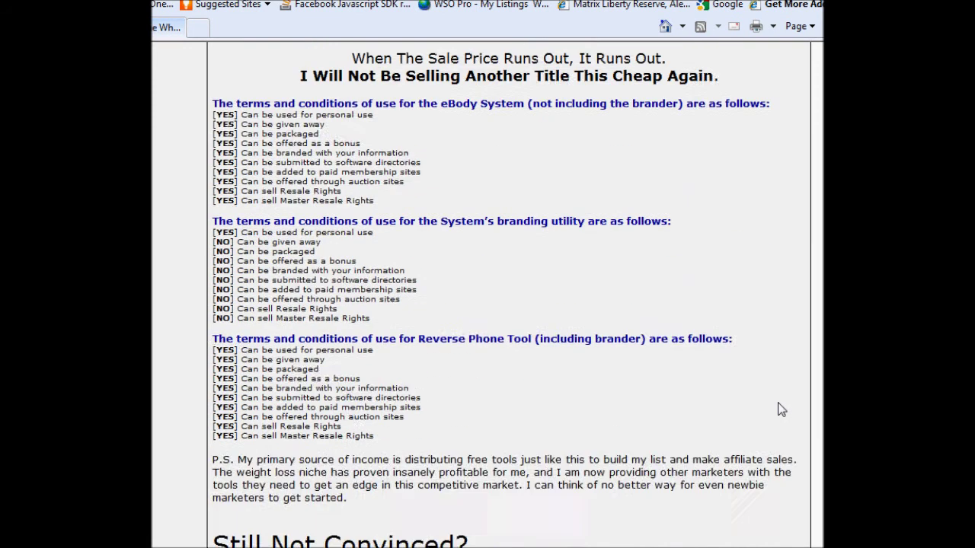
scroll(781, 410, "up", 7)
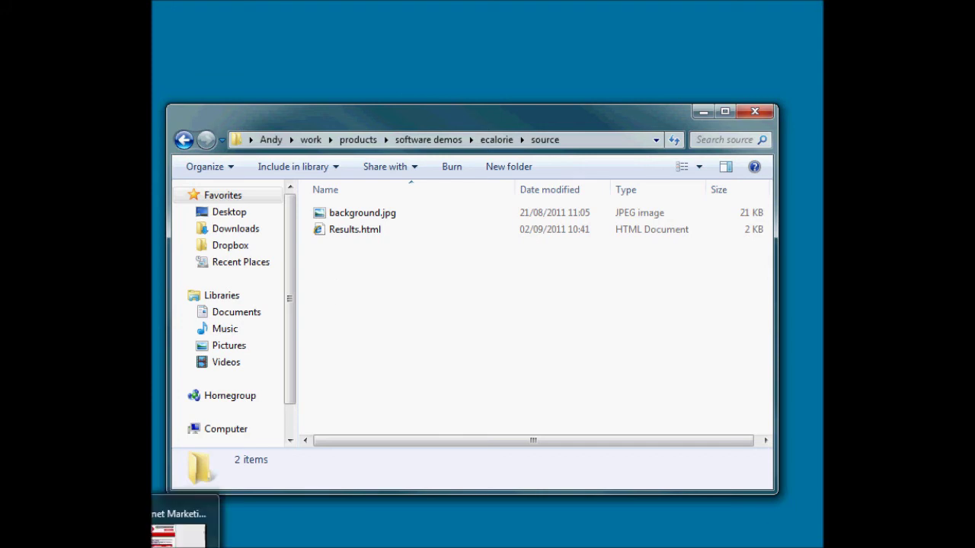
- Switch to the about.com Calculate Your BMR article and scroll down to the Women formula
left_click(182, 533)
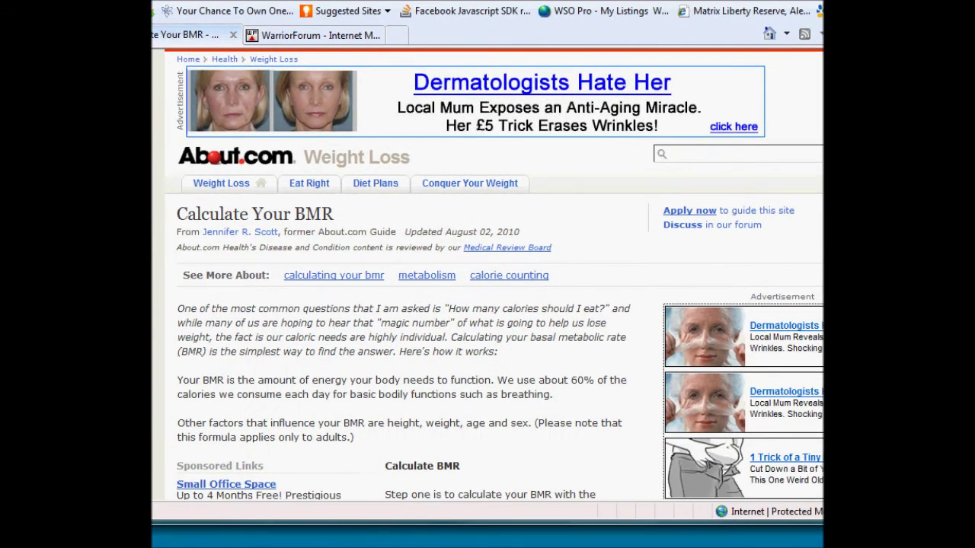
scroll(494, 275, "down", 3)
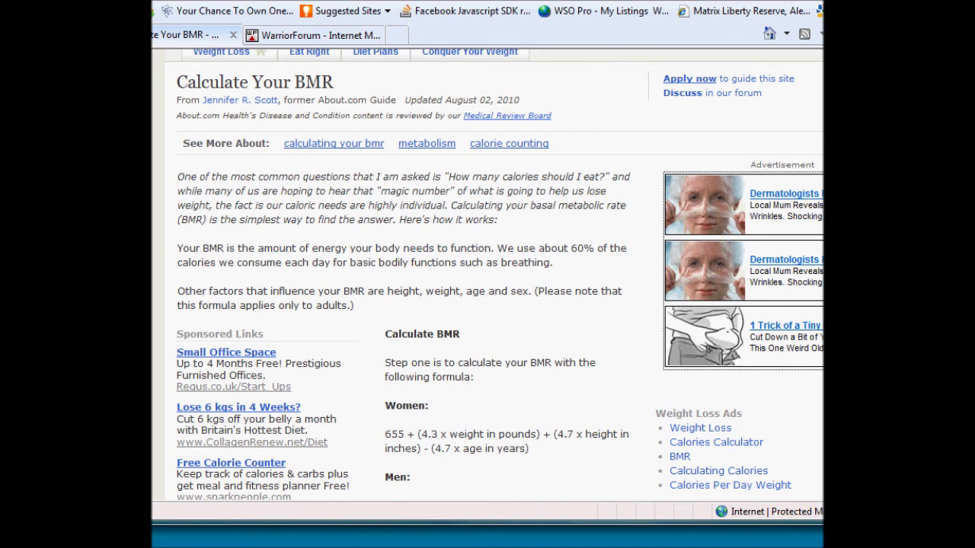
scroll(487, 274, "down", 5)
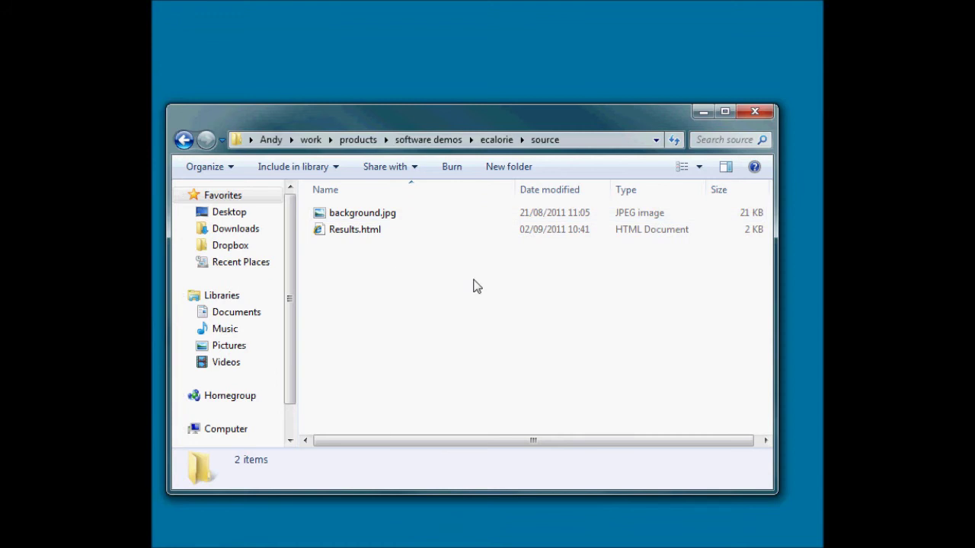
- View background.jpg enlarged in Windows Photo Viewer, then close the viewer
double_click(344, 215)
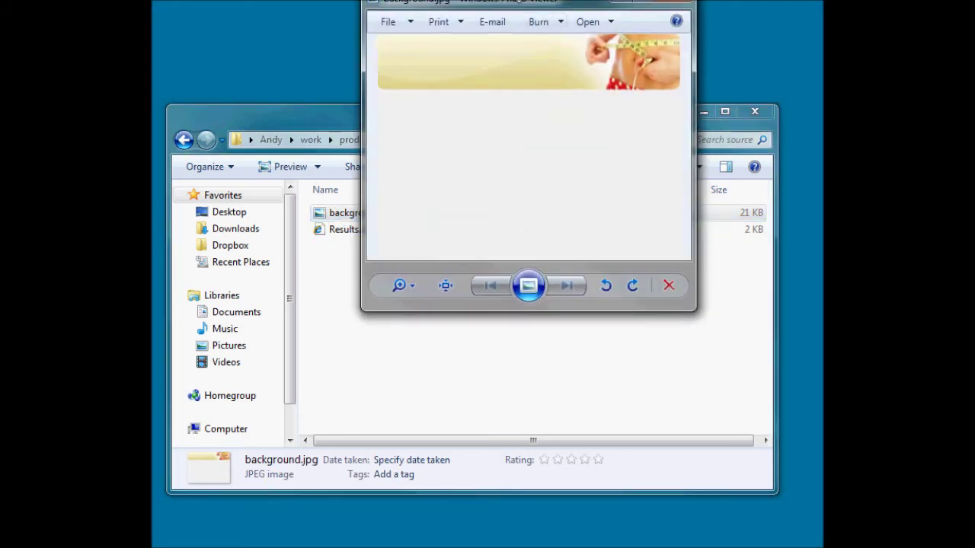
left_click_drag(448, 10, 382, 89)
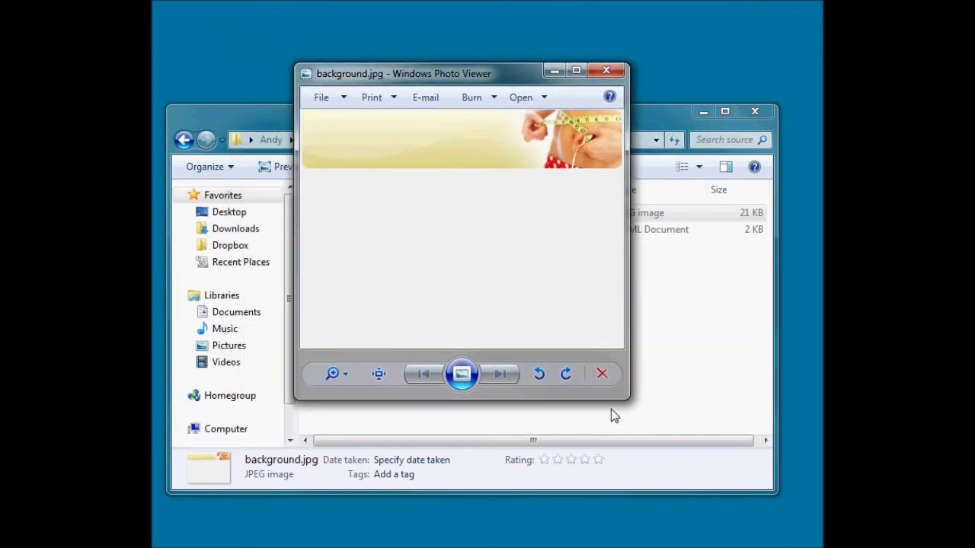
left_click_drag(630, 399, 737, 512)
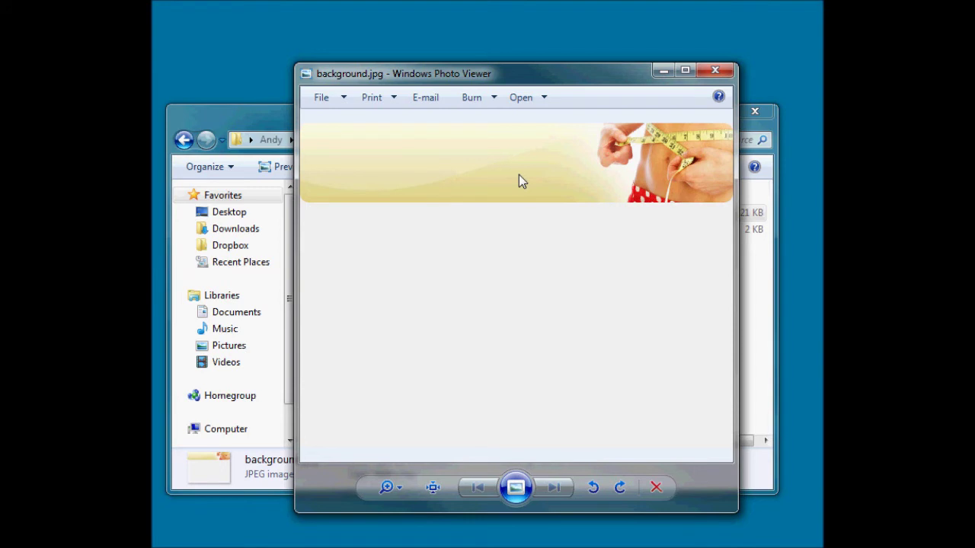
left_click(720, 71)
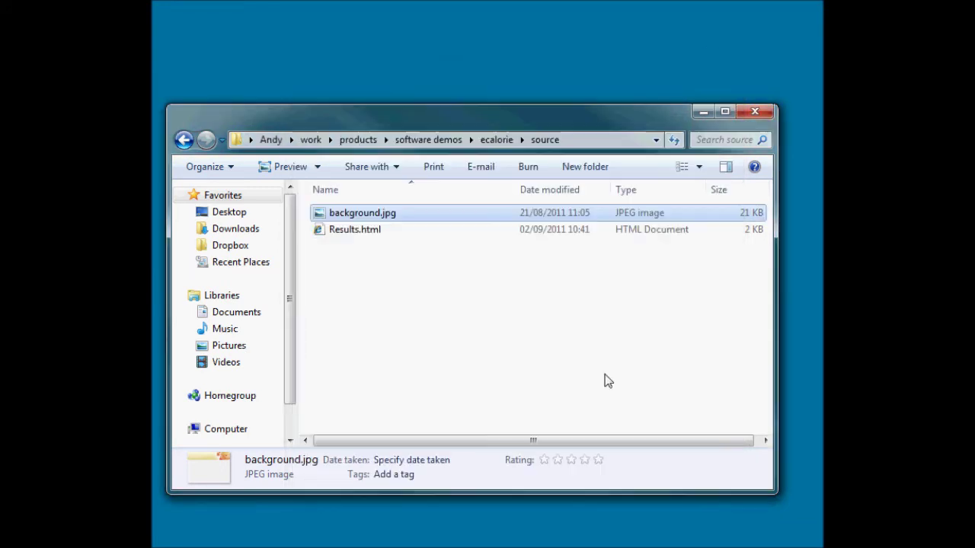
- Preview Results.html in Internet Explorer, close it, and bring up its file actions
double_click(362, 231)
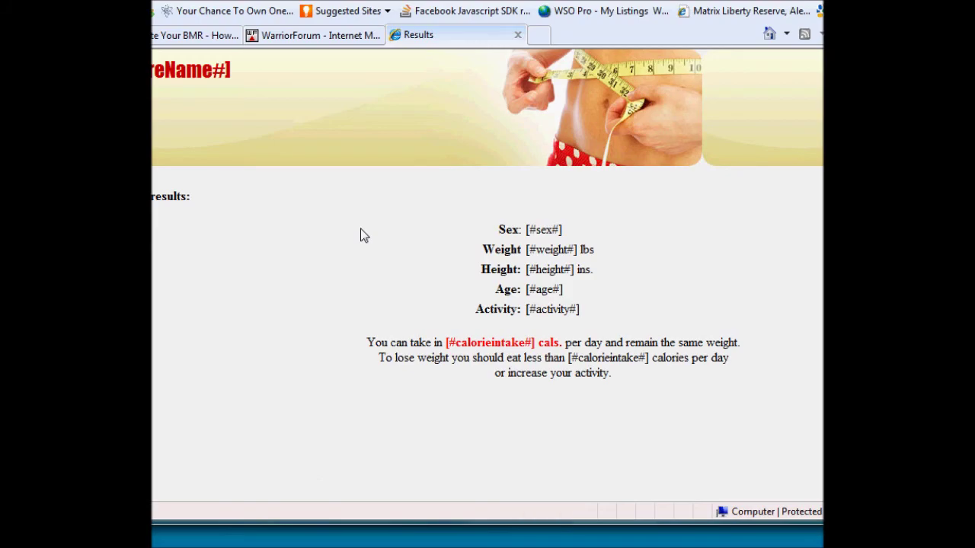
left_click_drag(381, 1, 445, 2)
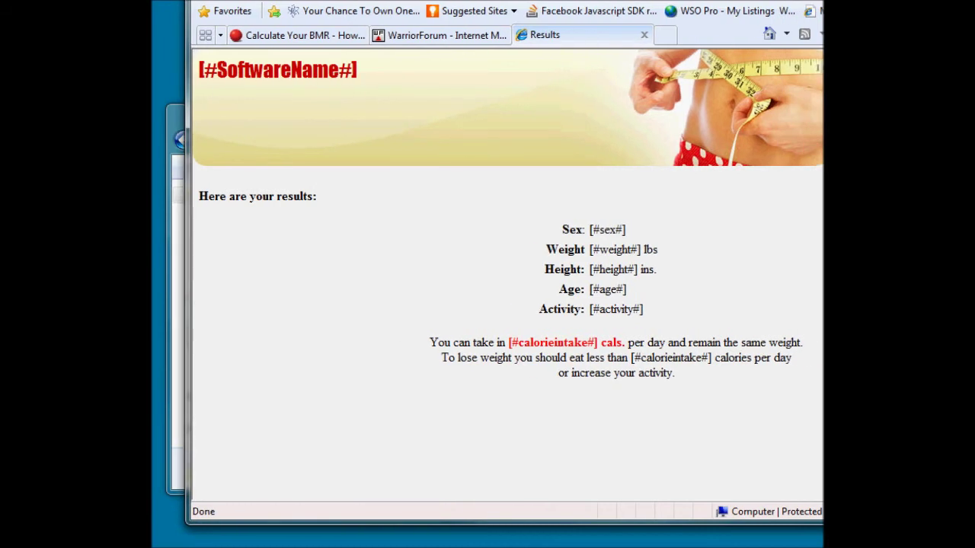
left_click_drag(822, 228, 820, 227)
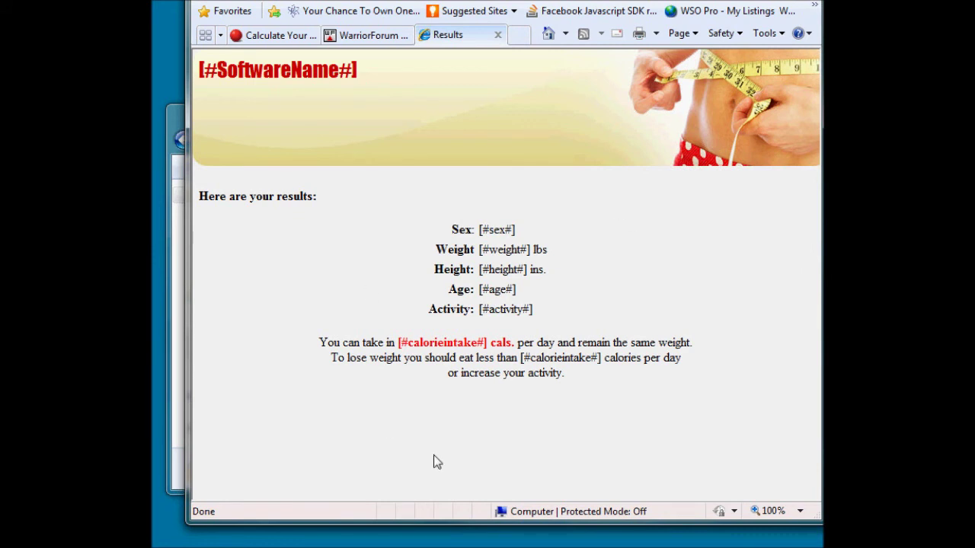
key("alt+F4")
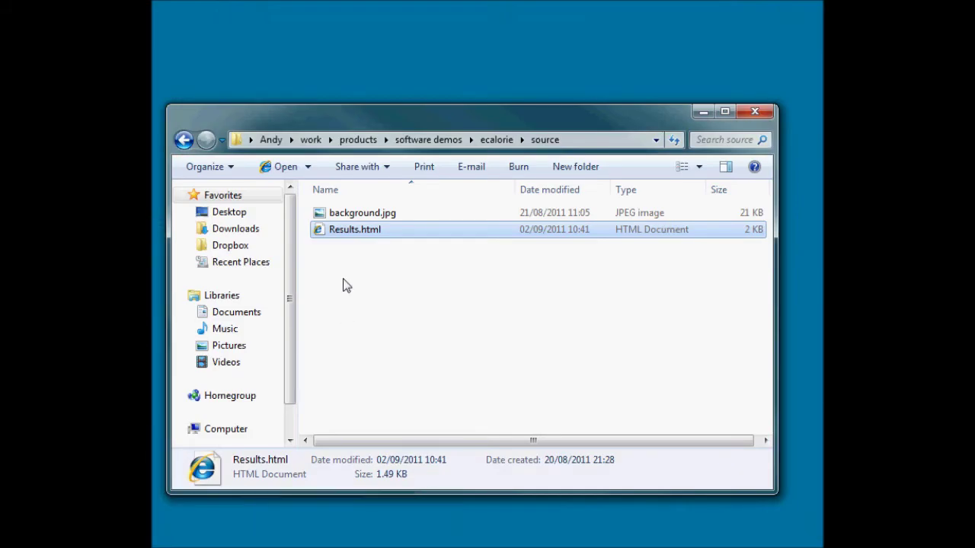
right_click(358, 231)
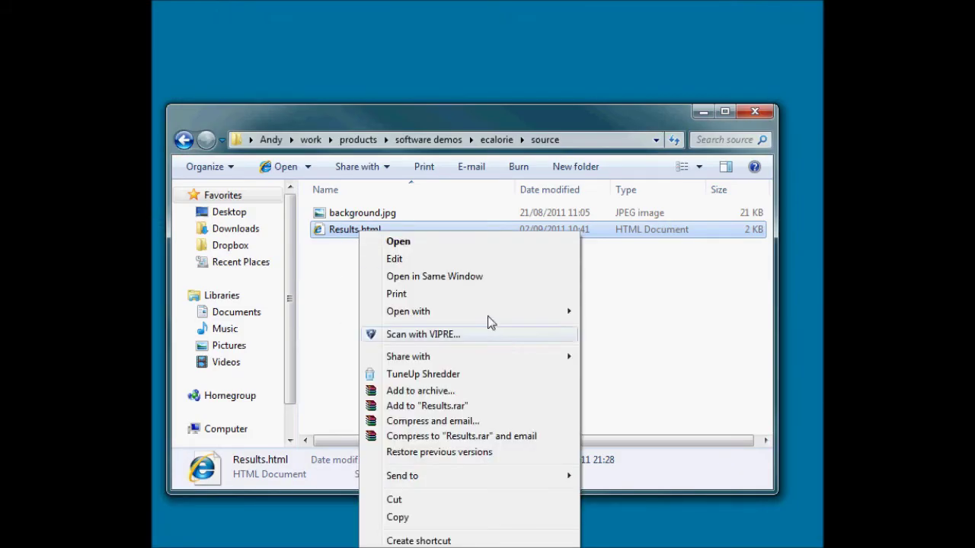
- Open Results.html in KompoZer and select the results table to see its column widths
mouse_move(479, 313)
left_click(678, 353)
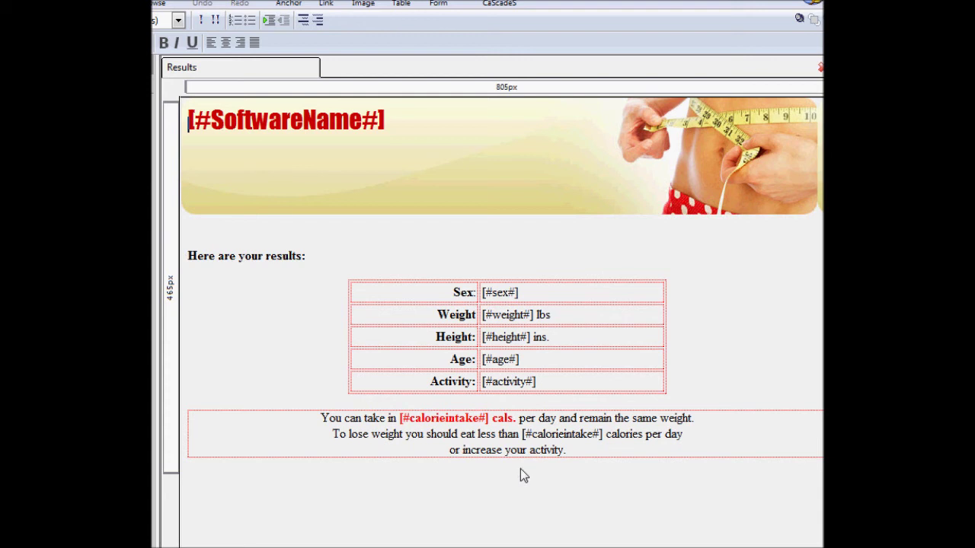
left_click(533, 297)
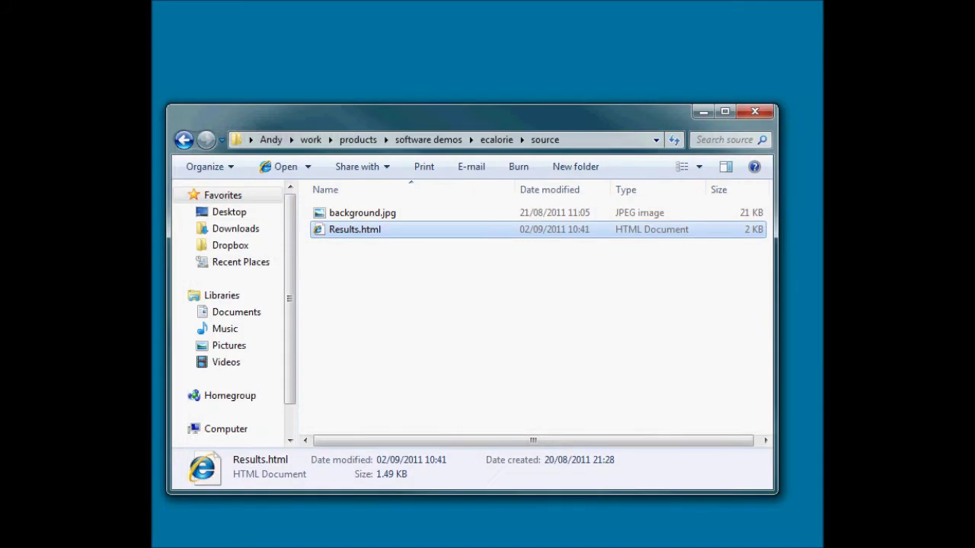
- Select Results.html in the folder and advance from the e-Calorie settings to Program Tags
left_click(472, 284)
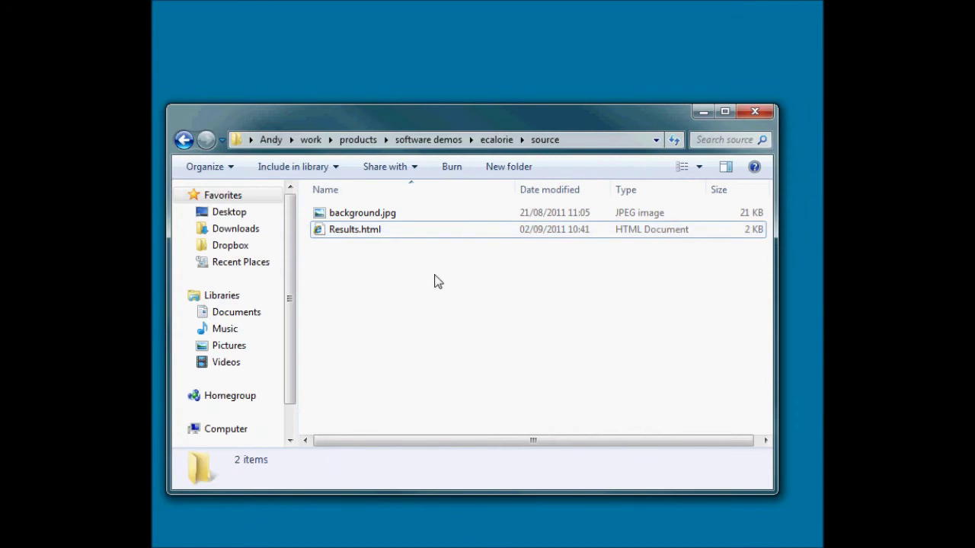
left_click(359, 229)
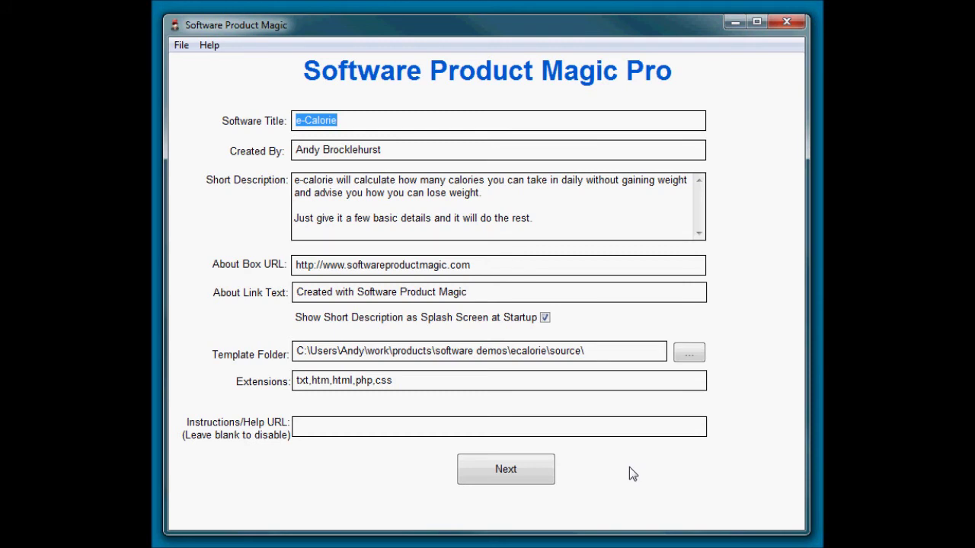
left_click(505, 488)
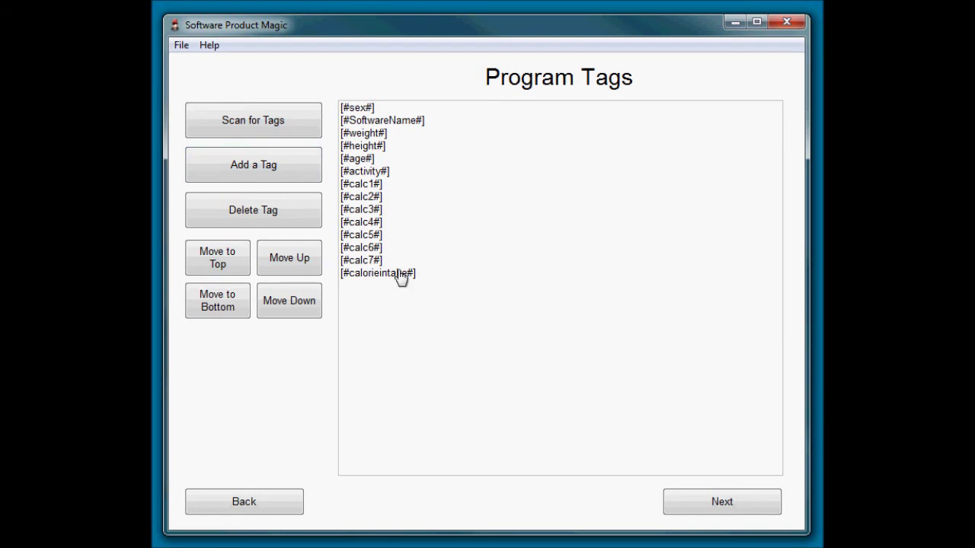
- Open the tag editor on [#calorieintake#], tag 14, with equation [#calc1#]+[#calc7#]
left_click(375, 278)
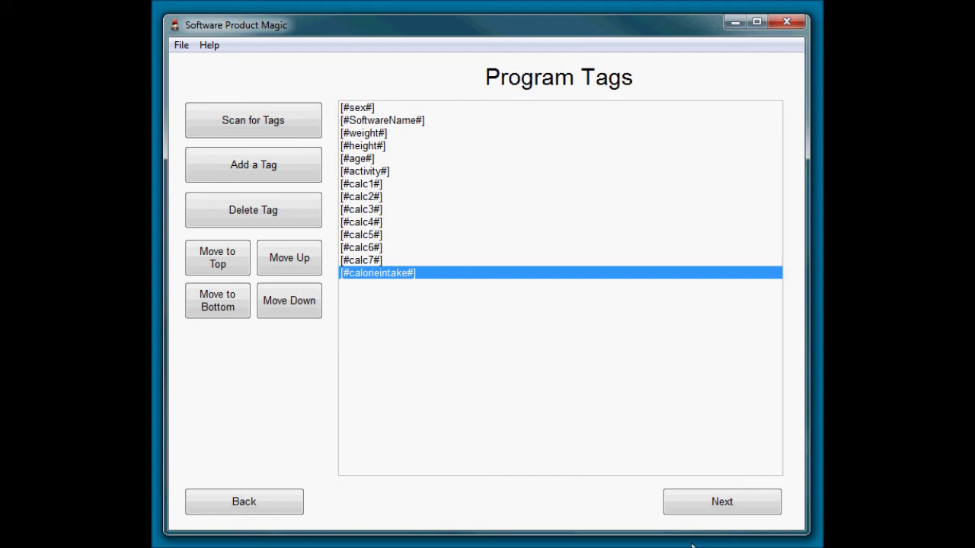
left_click(703, 506)
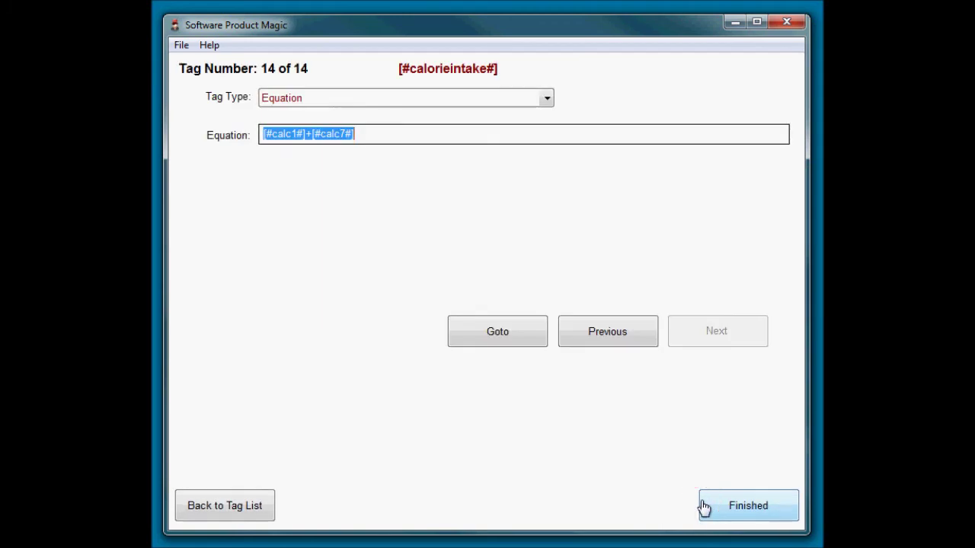
- Jump to tag 1 and review its 'What sex are you?' question and Male,Female choices
left_click(497, 332)
type("1")
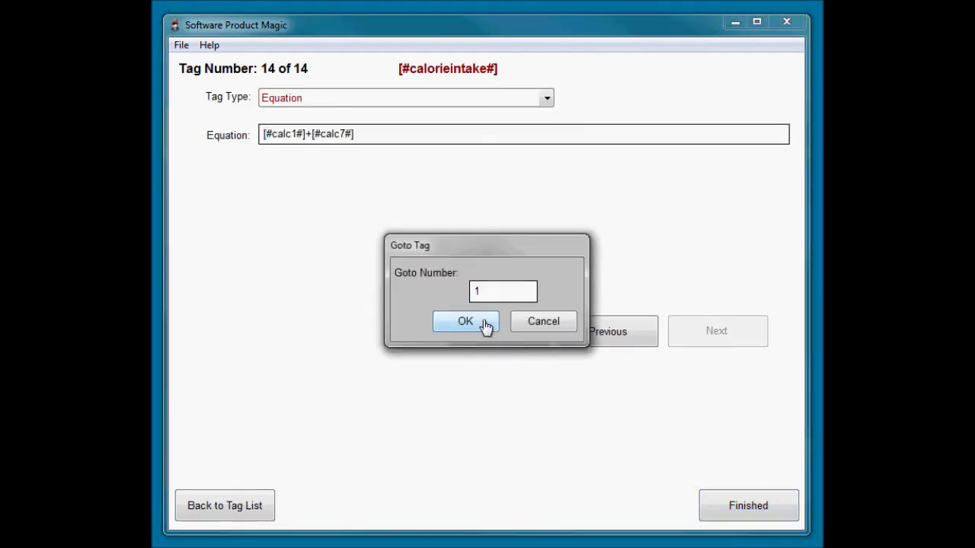
left_click(486, 323)
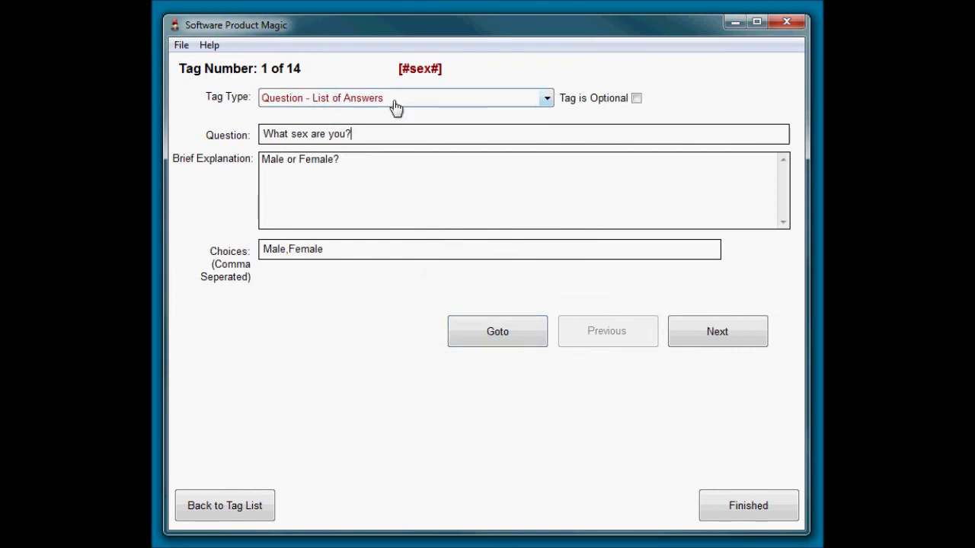
left_click(381, 134)
left_click(347, 249)
left_click(546, 101)
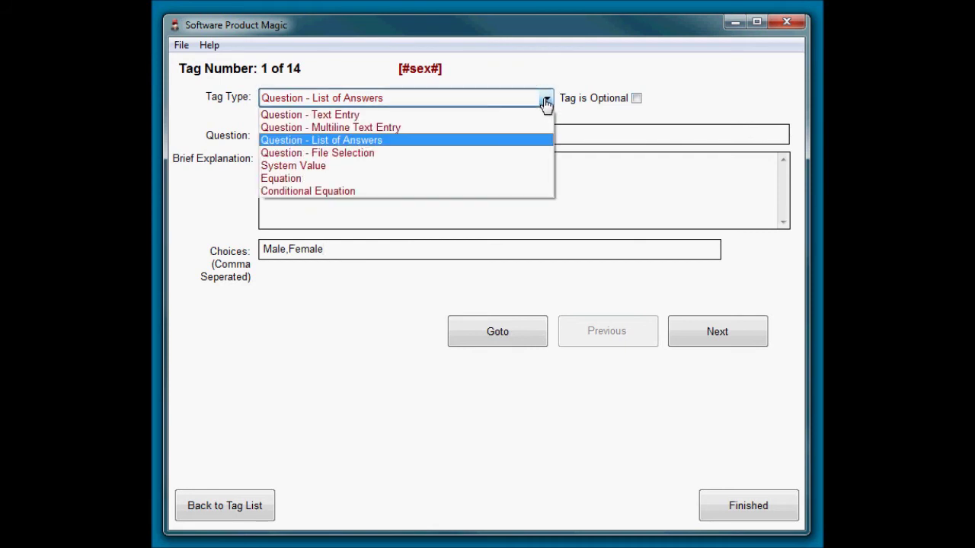
left_click(546, 102)
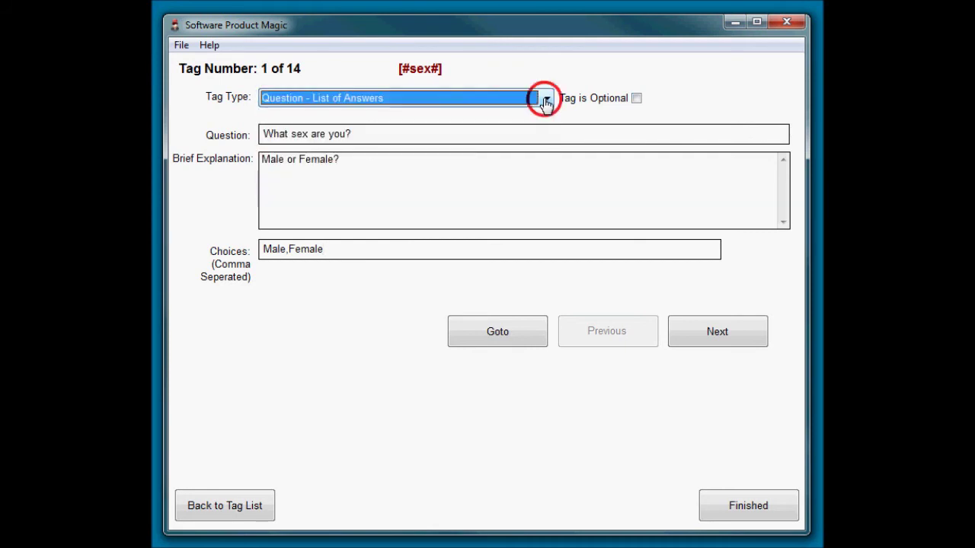
left_click(327, 250)
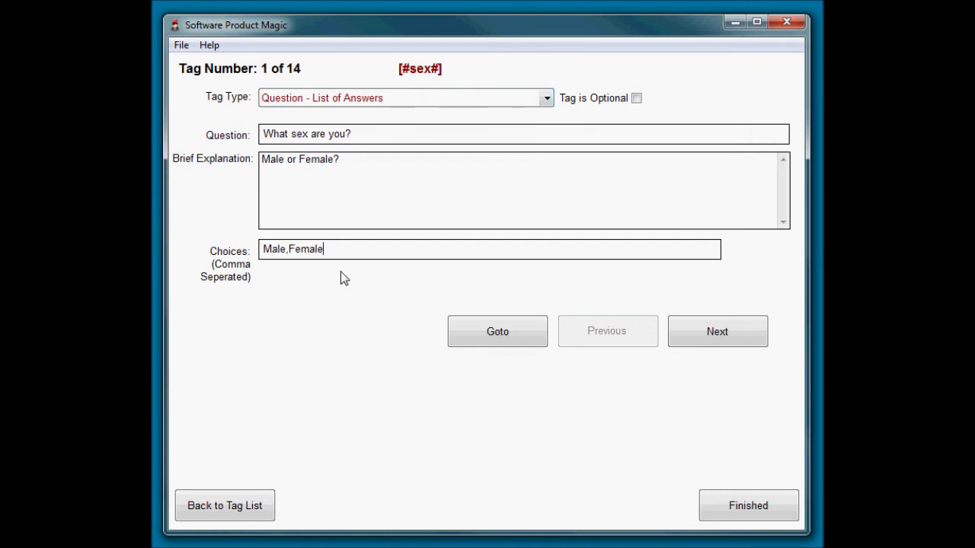
- Advance to tag 2 and locate the [#SoftwareName#] placeholder on the Results page
left_click(733, 339)
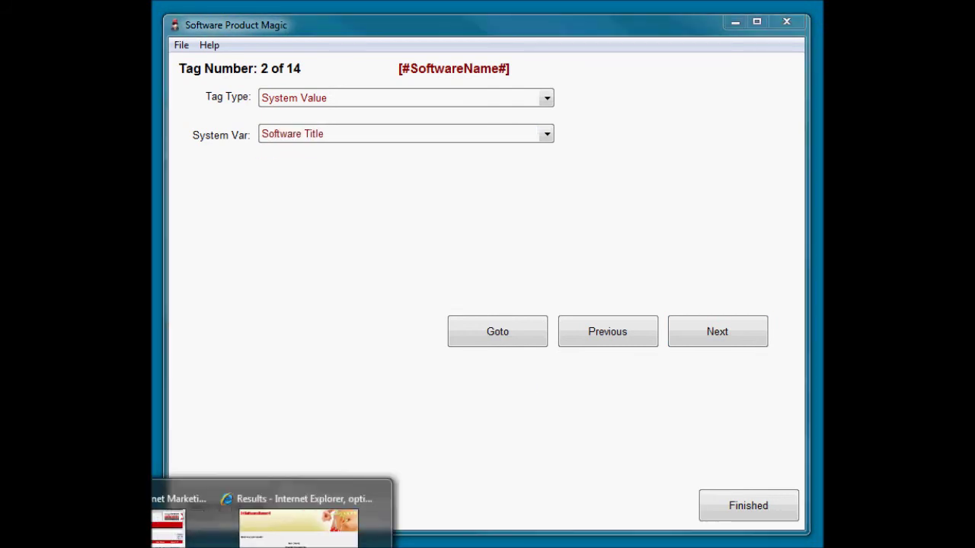
left_click(305, 525)
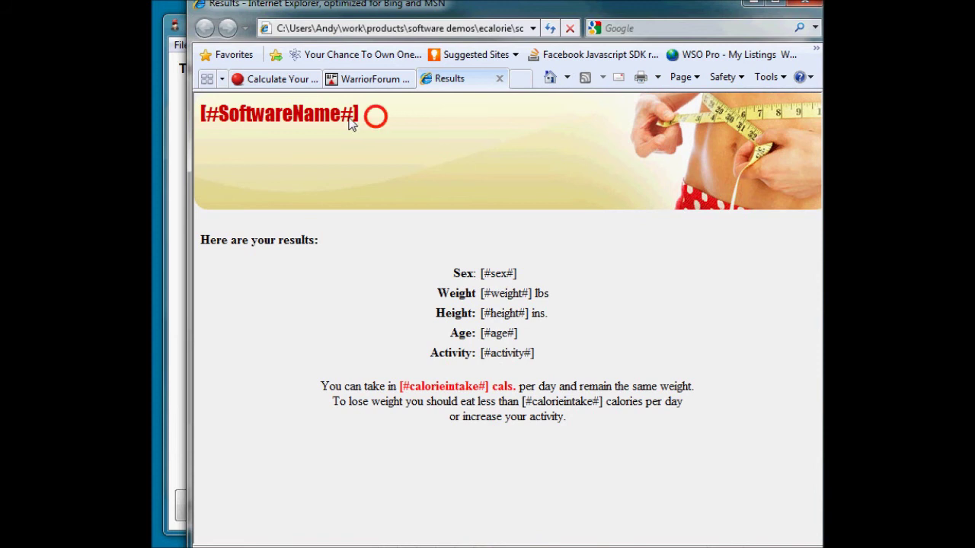
left_click_drag(350, 124, 197, 114)
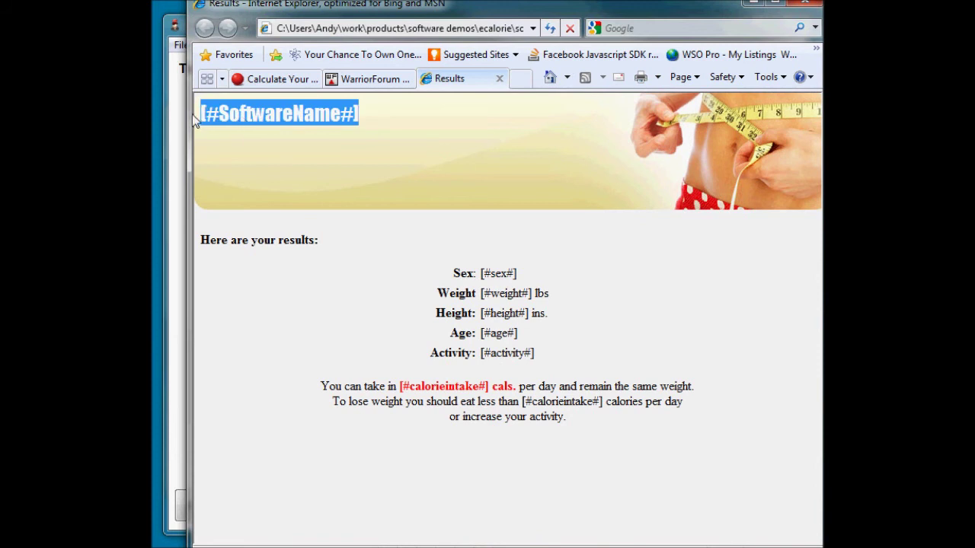
left_click(752, 5)
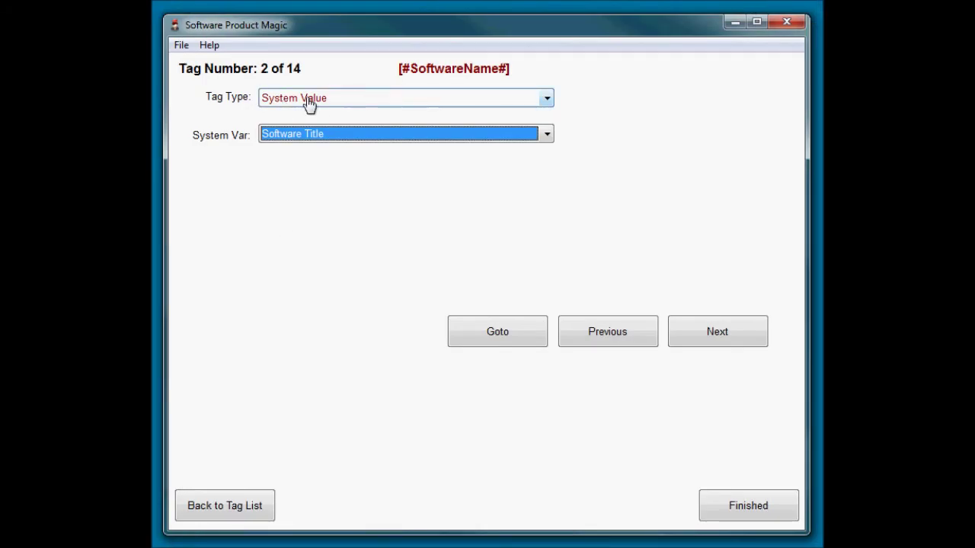
- Keep Software Title for tag 2, then step through weight, height and age to tag 6
left_click(314, 145)
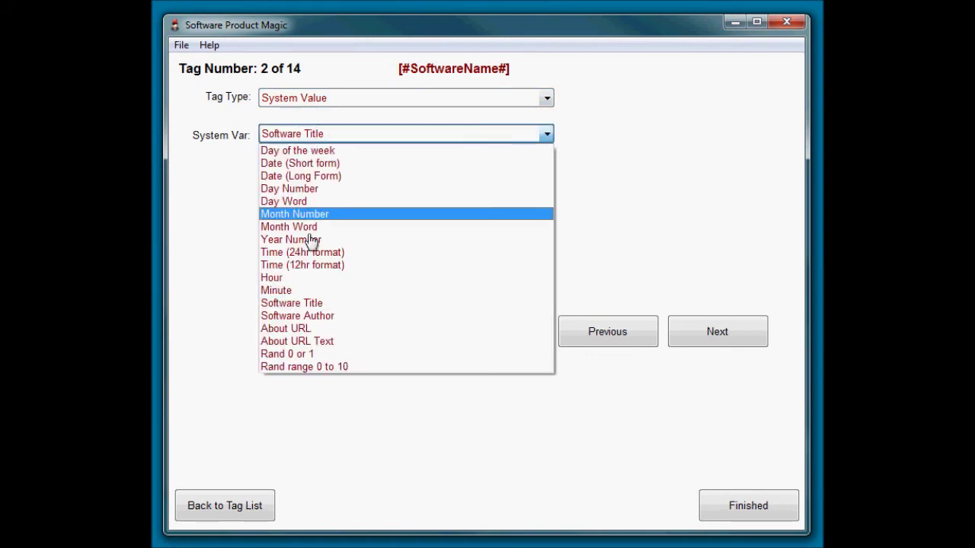
left_click(298, 307)
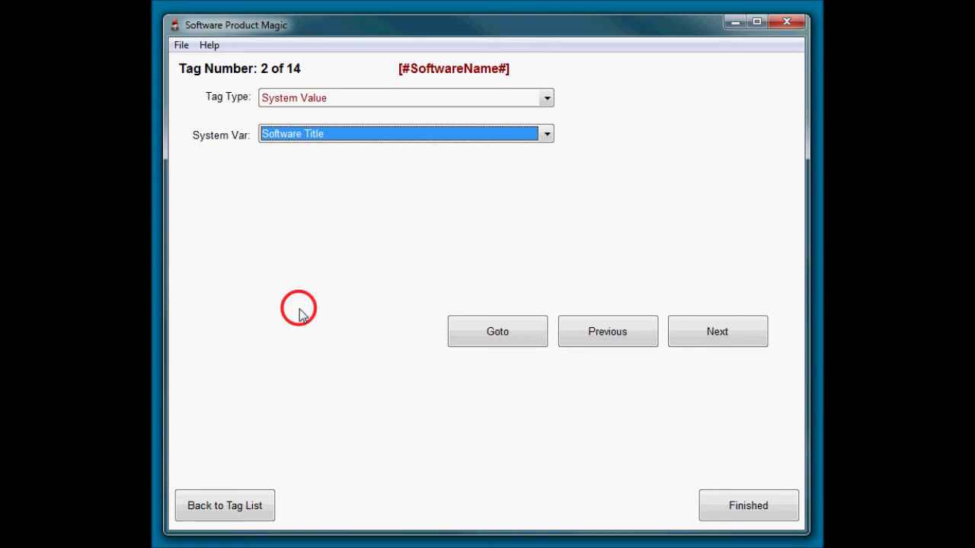
left_click(722, 339)
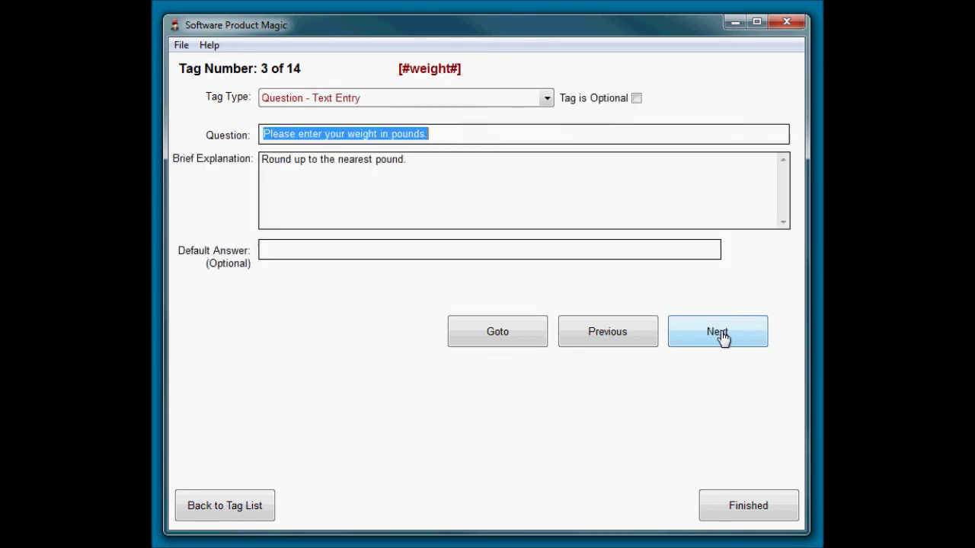
left_click(722, 339)
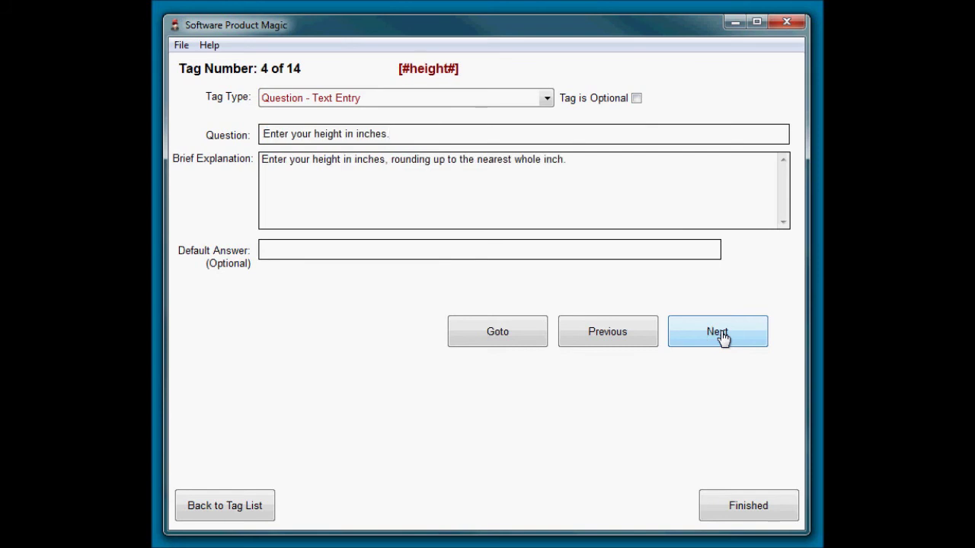
left_click(722, 339)
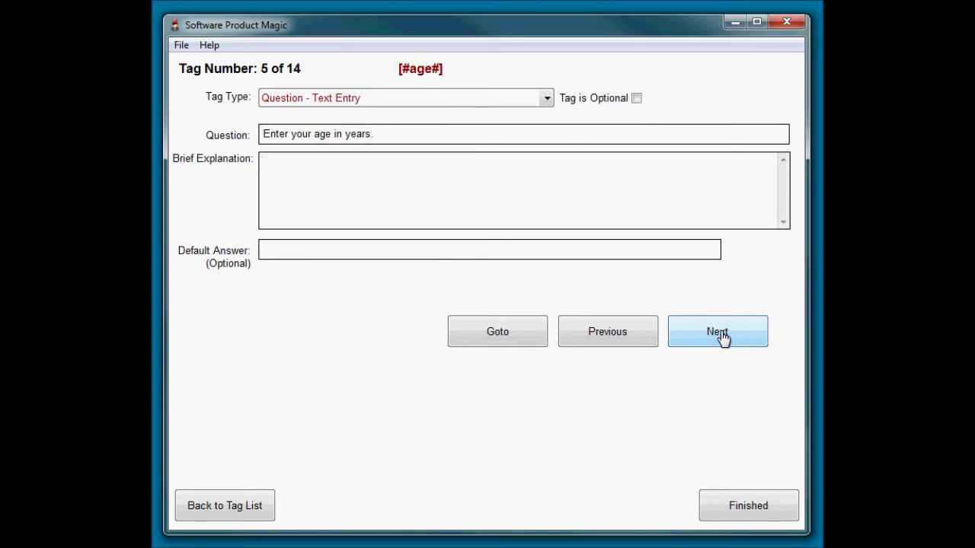
left_click(722, 339)
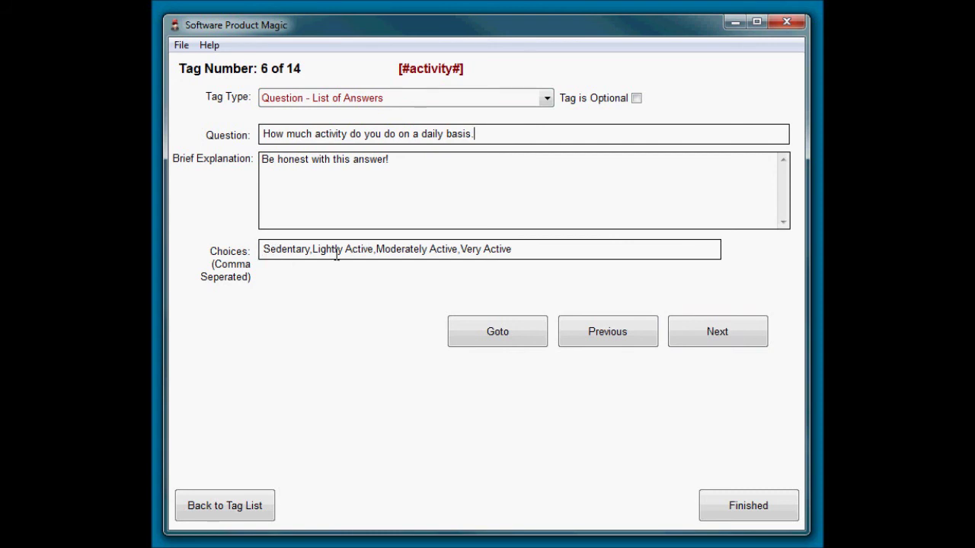
- Inspect the [#activity#] level choices and review the BMR article in the browser
left_click(525, 250)
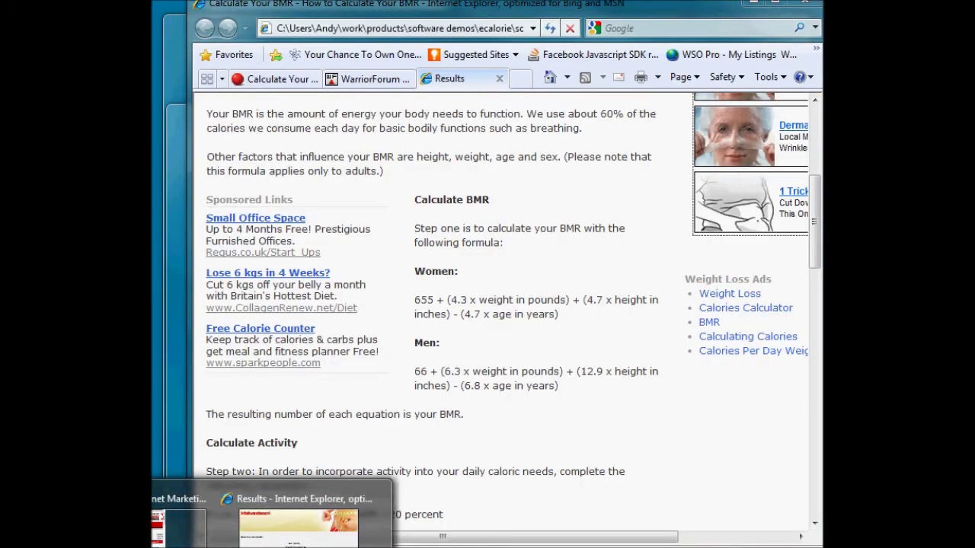
left_click(297, 526)
scroll(661, 408, "down", 3)
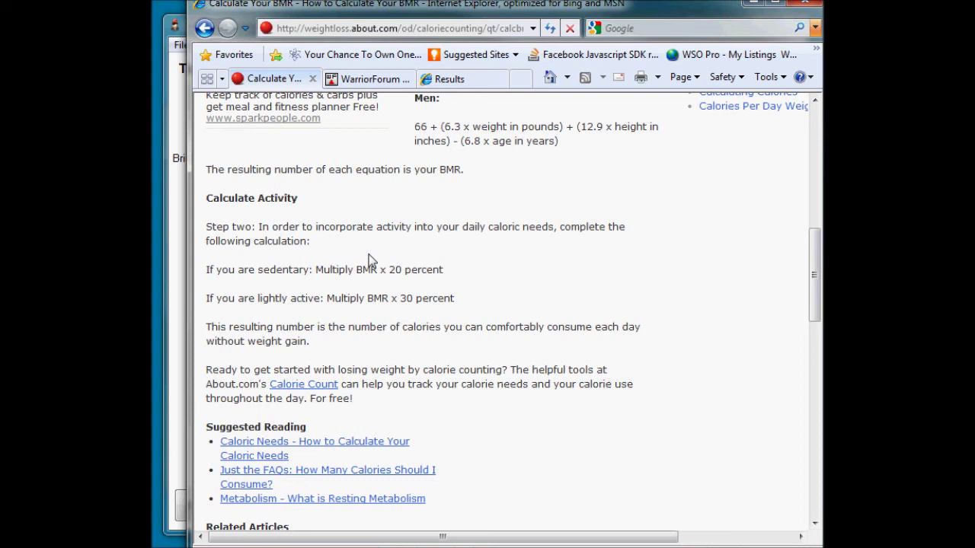
scroll(480, 355, "up", 10)
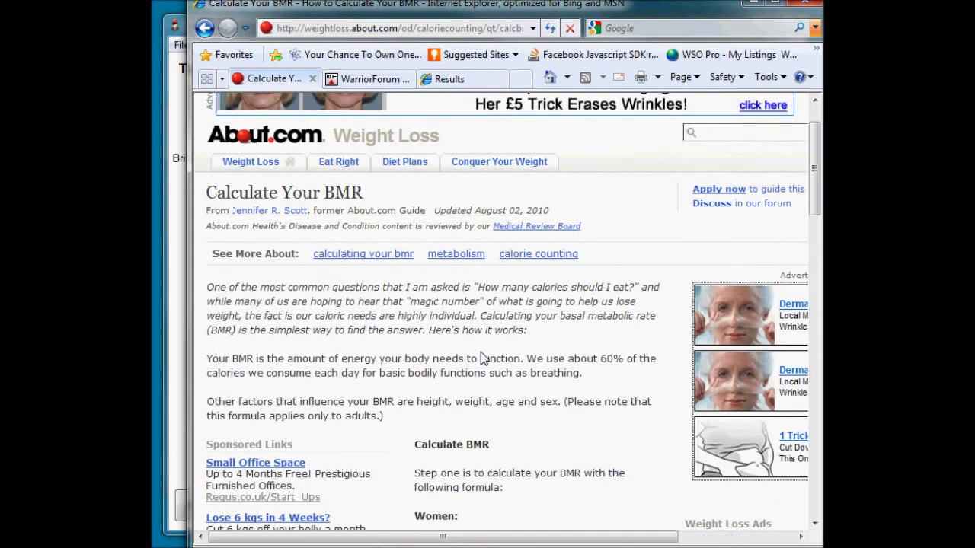
scroll(480, 355, "up", 2)
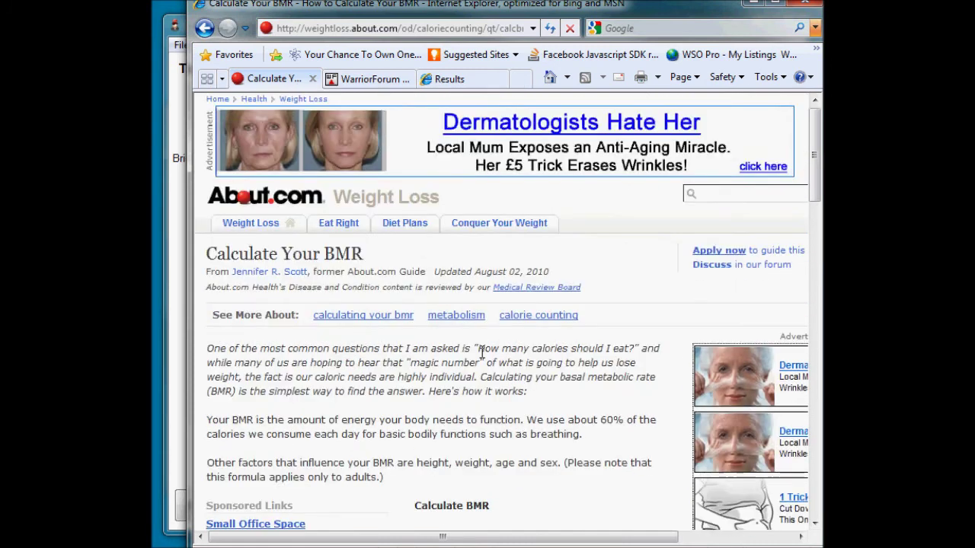
- Minimize the browser and go on to tag 7, the [#calc1#] conditional equation on [#sex#]=Male
left_click(754, 4)
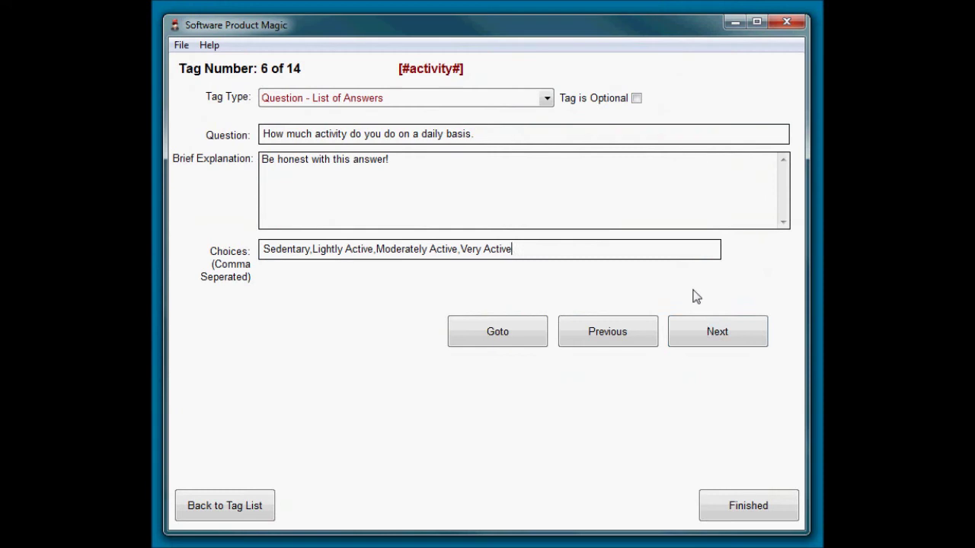
left_click(716, 332)
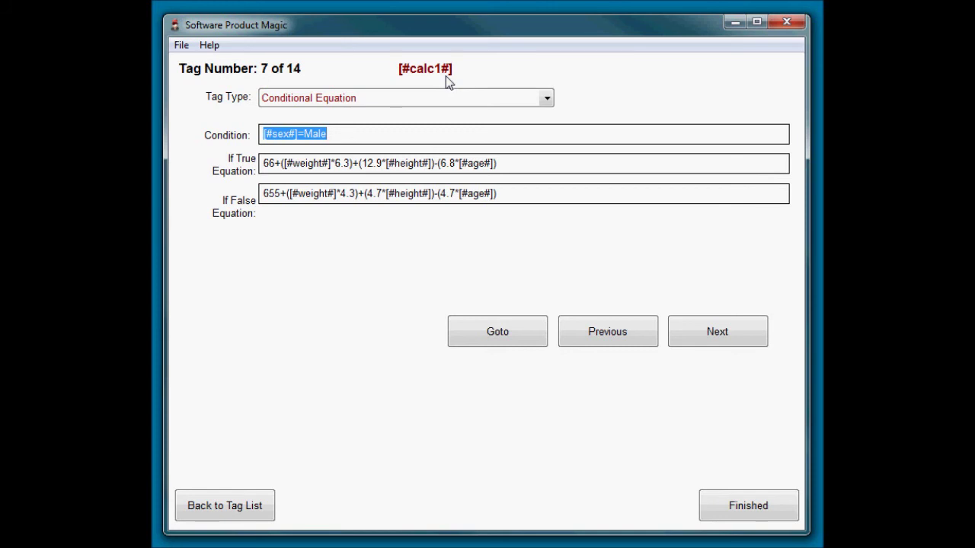
- Bring the Calculate Your BMR page forward and scroll down to the Women and Men formulas
mouse_move(229, 542)
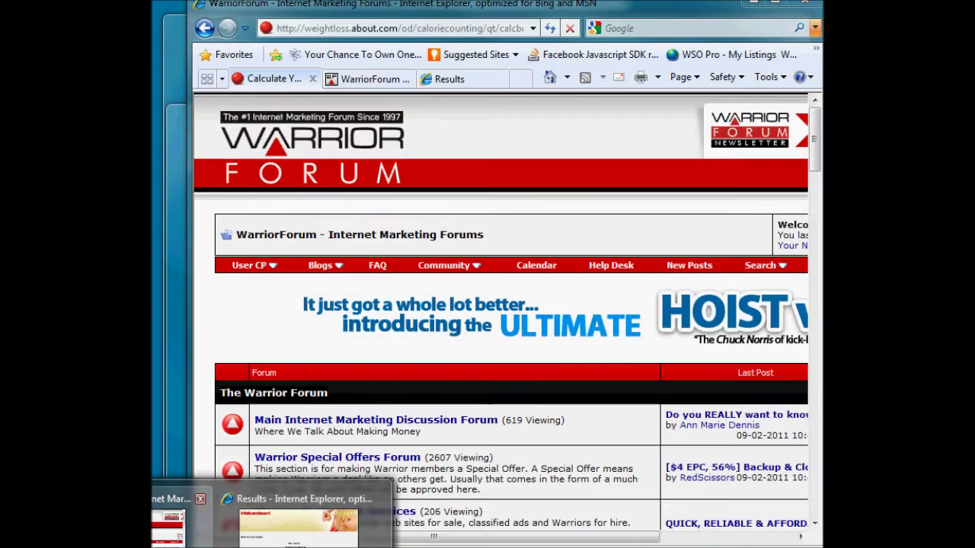
left_click(297, 522)
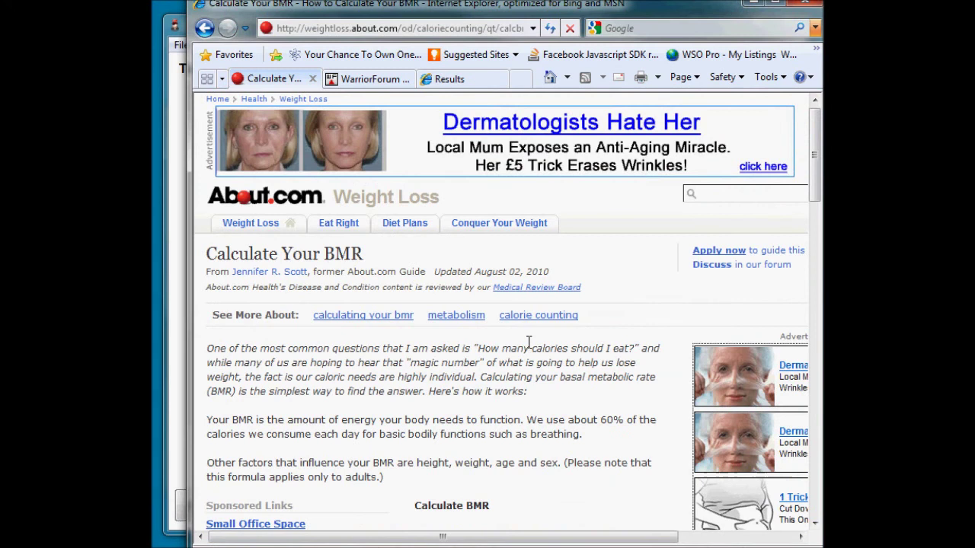
scroll(525, 419, "down", 3)
scroll(531, 424, "down", 2)
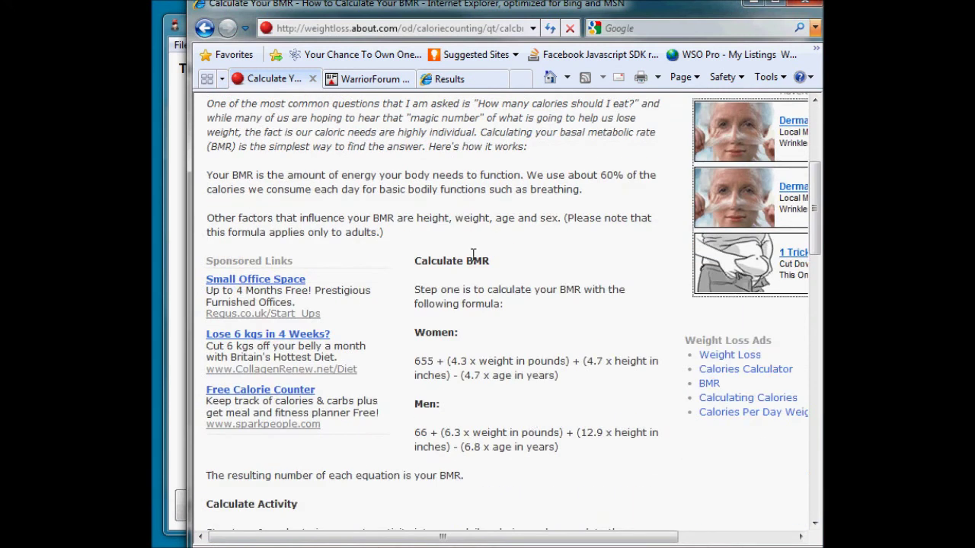
scroll(494, 401, "down", 1)
- Select the women's (655 + …) and men's (66 + …) formulas, ending on the women's formula
left_click_drag(415, 300, 571, 329)
left_click_drag(568, 386, 411, 373)
left_click(535, 416)
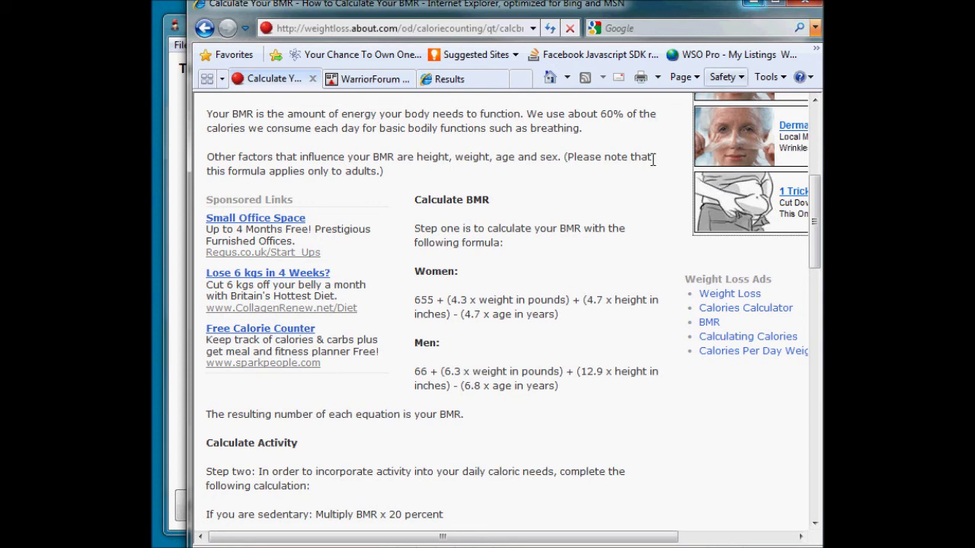
left_click_drag(418, 302, 631, 307)
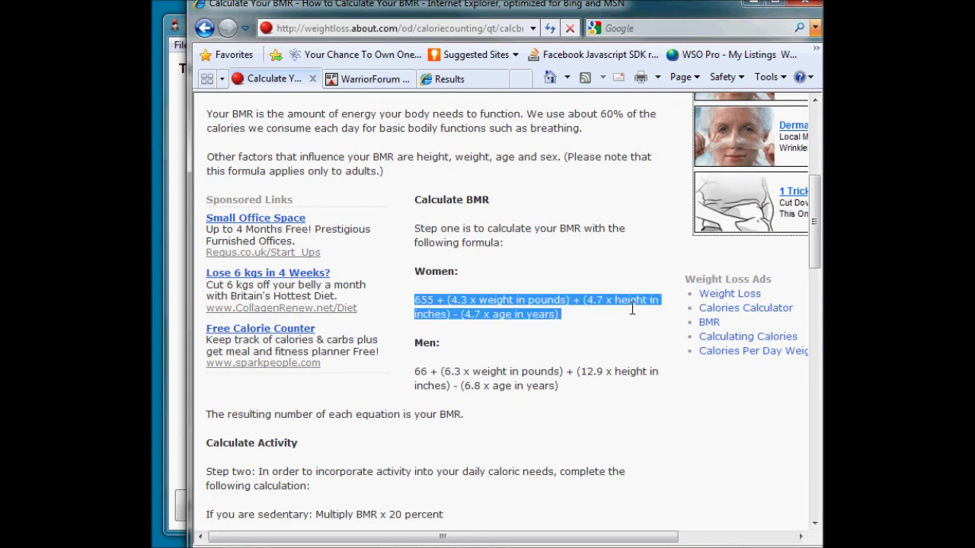
- Restore the editor and inspect tag 7's [#sex#]=Male condition and its men's and women's BMR equations
left_click(760, 5)
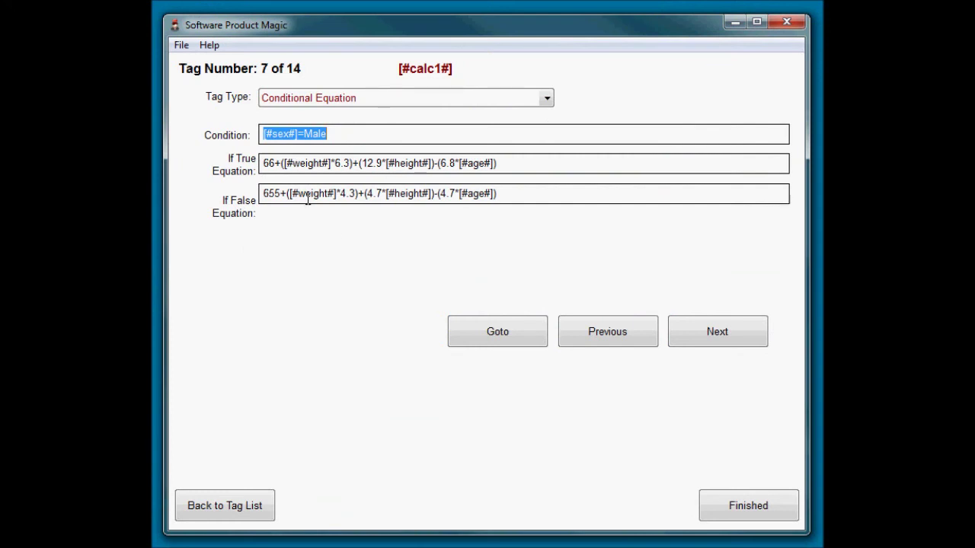
left_click_drag(518, 196, 220, 196)
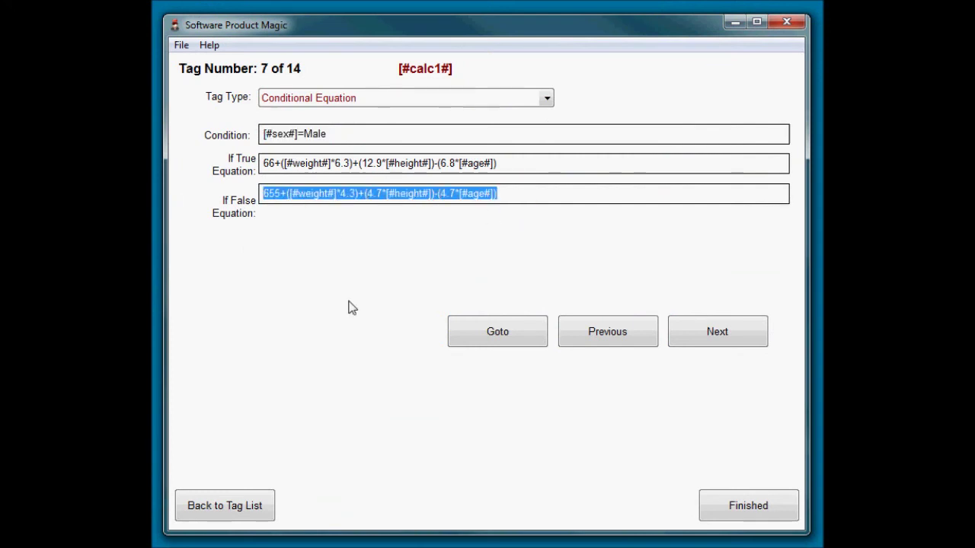
left_click(533, 161)
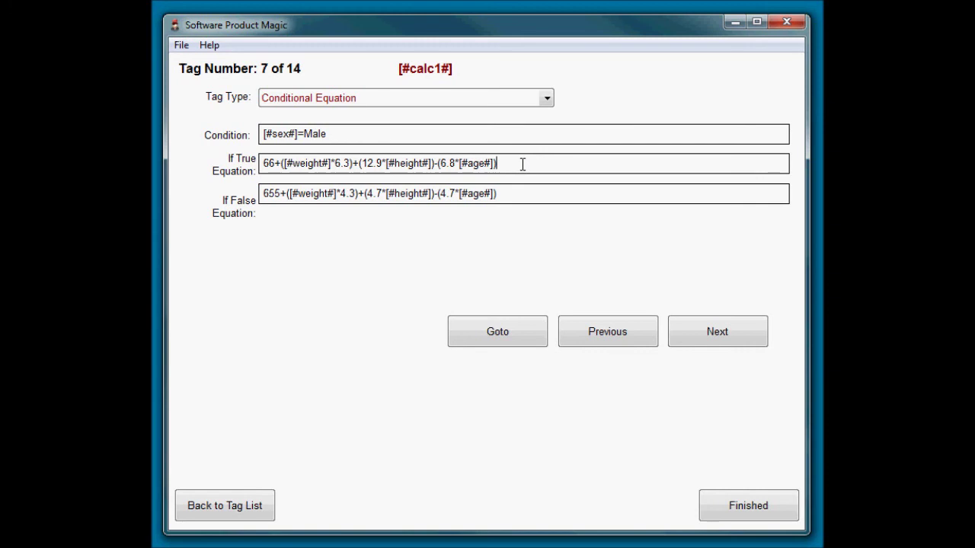
left_click(279, 165)
left_click(550, 165)
left_click(514, 194)
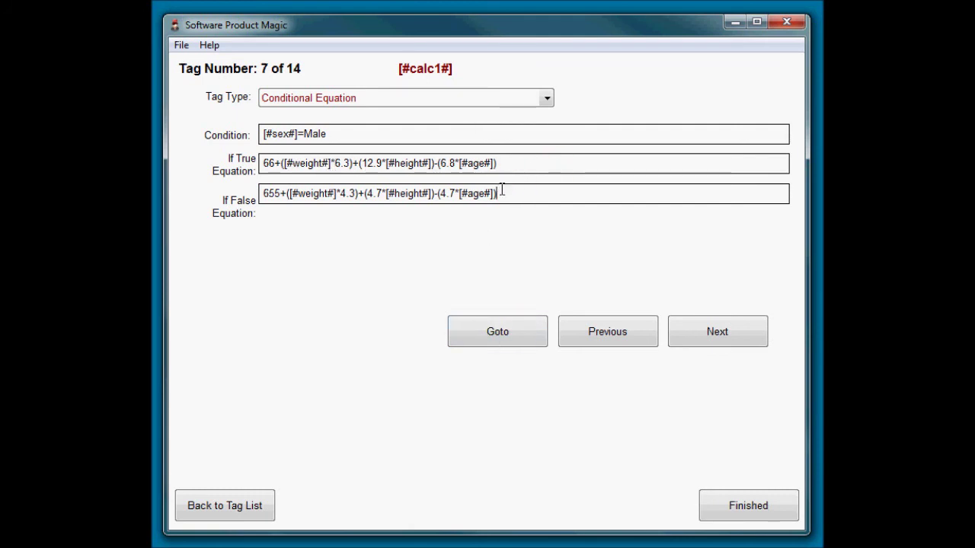
left_click(297, 133)
left_click(353, 135)
left_click_drag(507, 163, 177, 162)
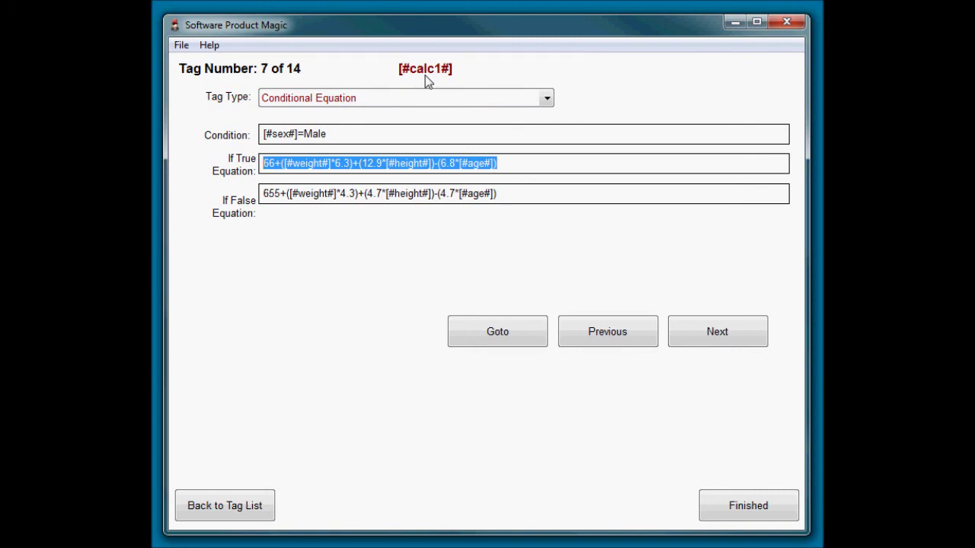
left_click(335, 289)
left_click(381, 135)
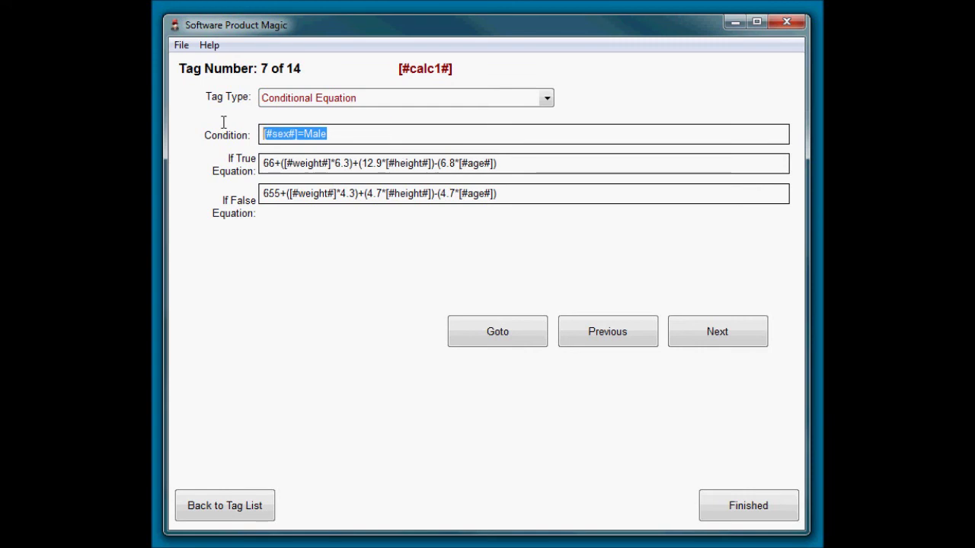
left_click(312, 223)
left_click(526, 193)
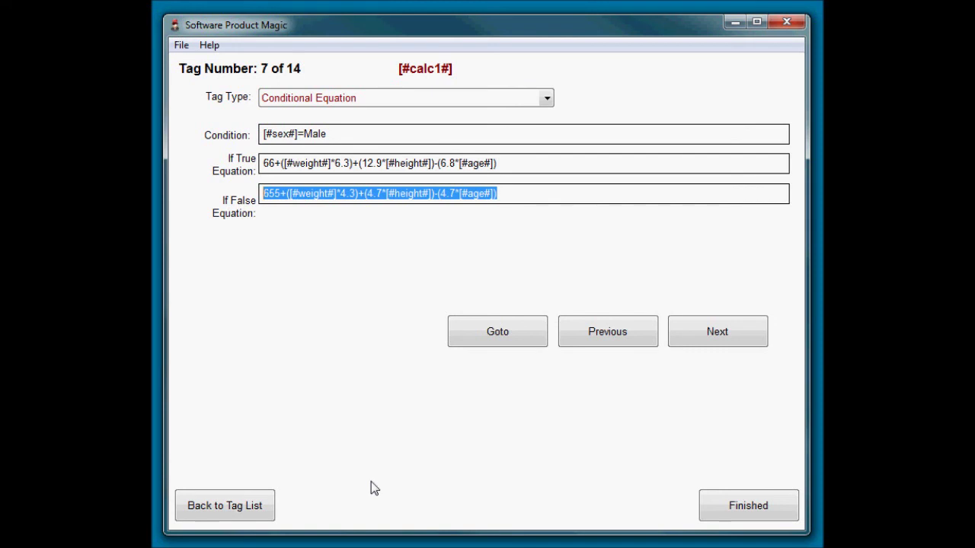
- Advance to tag 8, [#calc2#], and inspect its [#activity#]=Sedentary condition
left_click(706, 334)
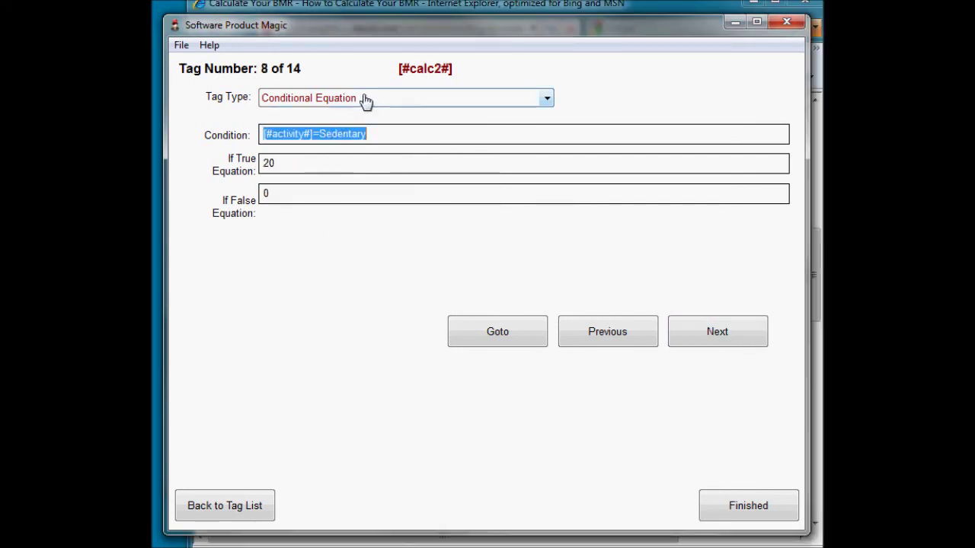
left_click(320, 165)
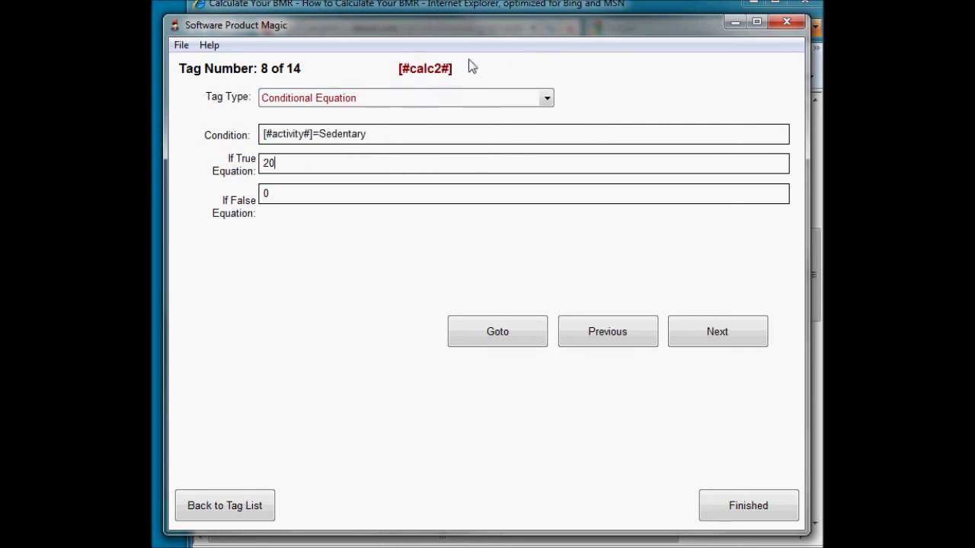
left_click_drag(420, 133, 263, 135)
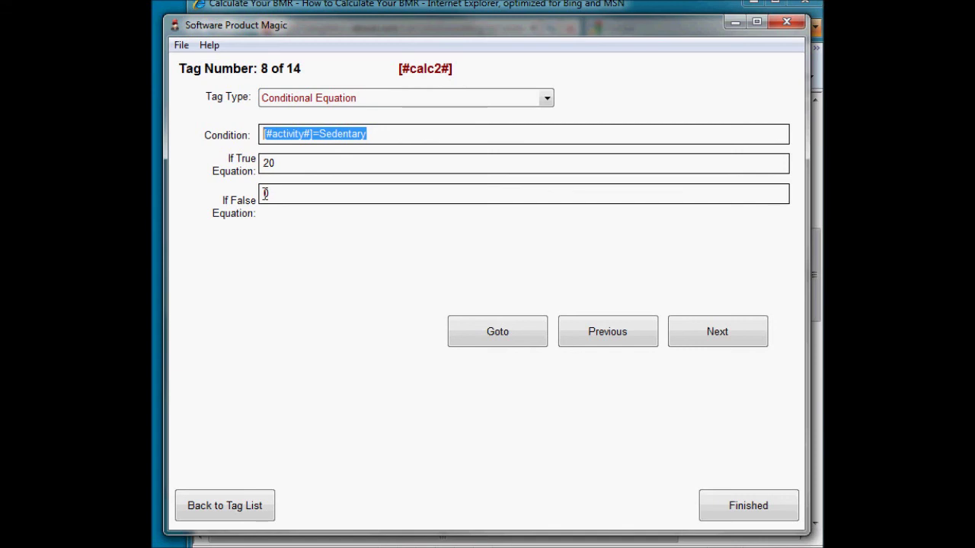
left_click(391, 135)
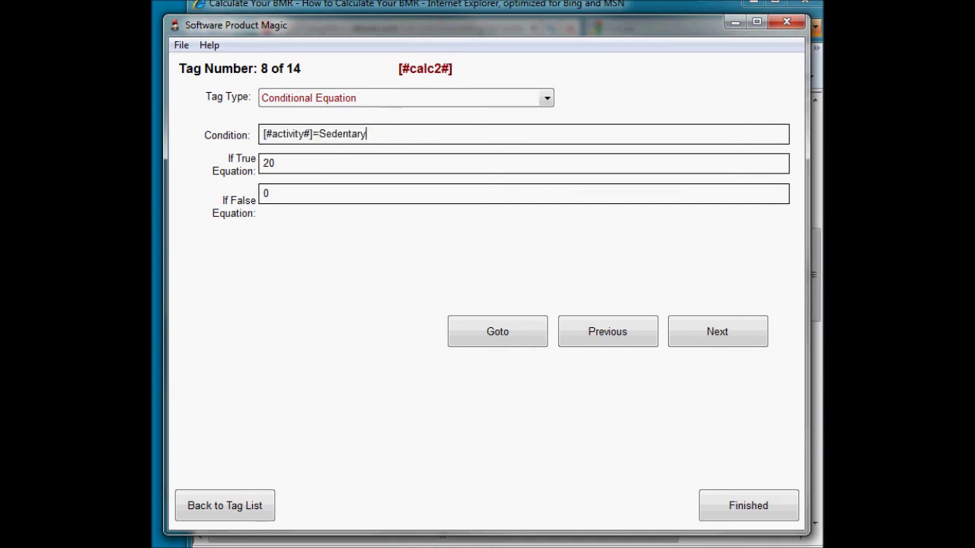
- Highlight the page's sedentary 20 percent and lightly active 30 percent rules, then minimize the browser
left_click(298, 521)
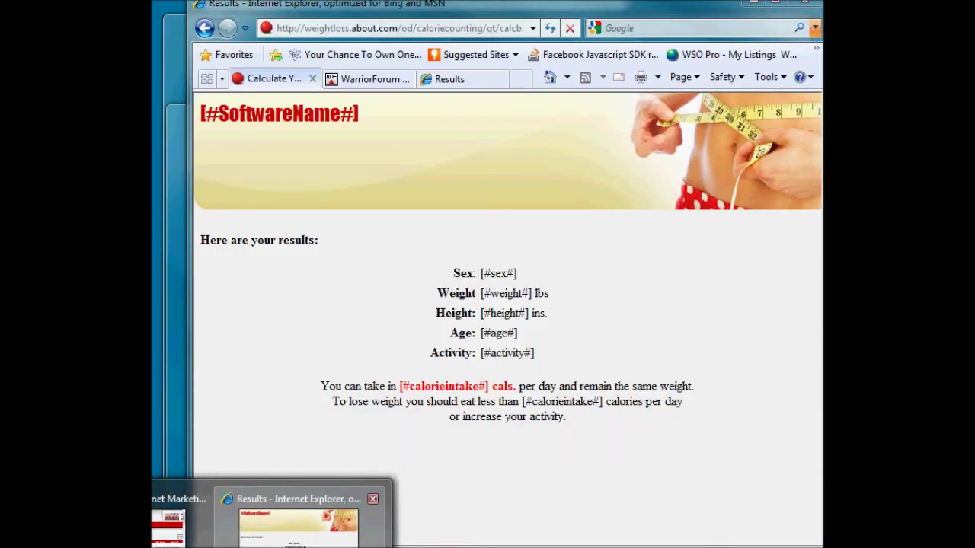
left_click_drag(315, 270, 449, 270)
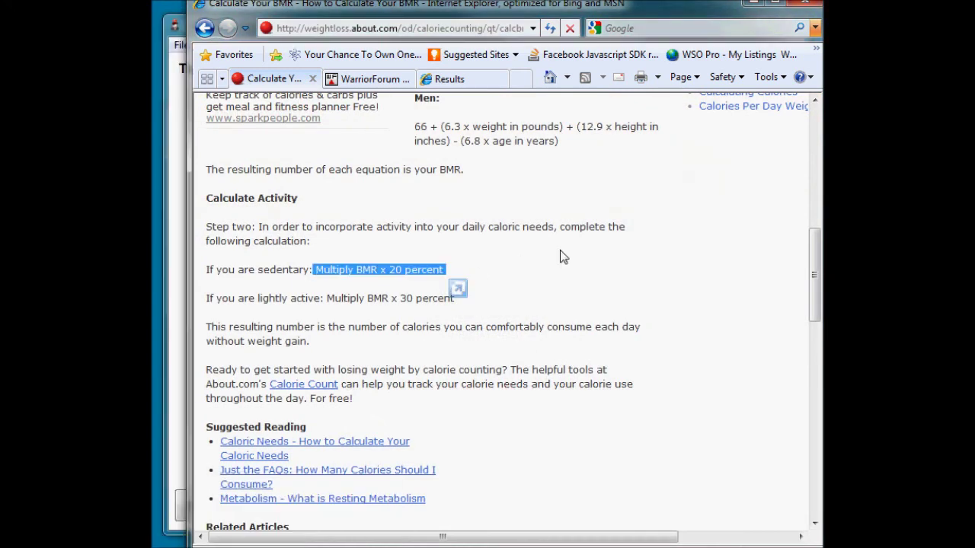
left_click(562, 253)
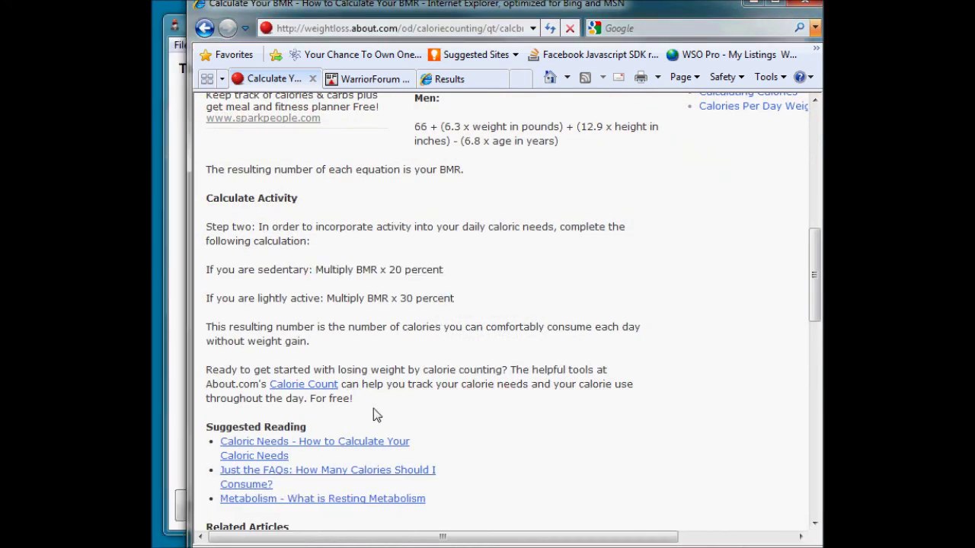
left_click_drag(394, 298, 457, 299)
left_click(389, 292)
scroll(462, 333, "up", 4)
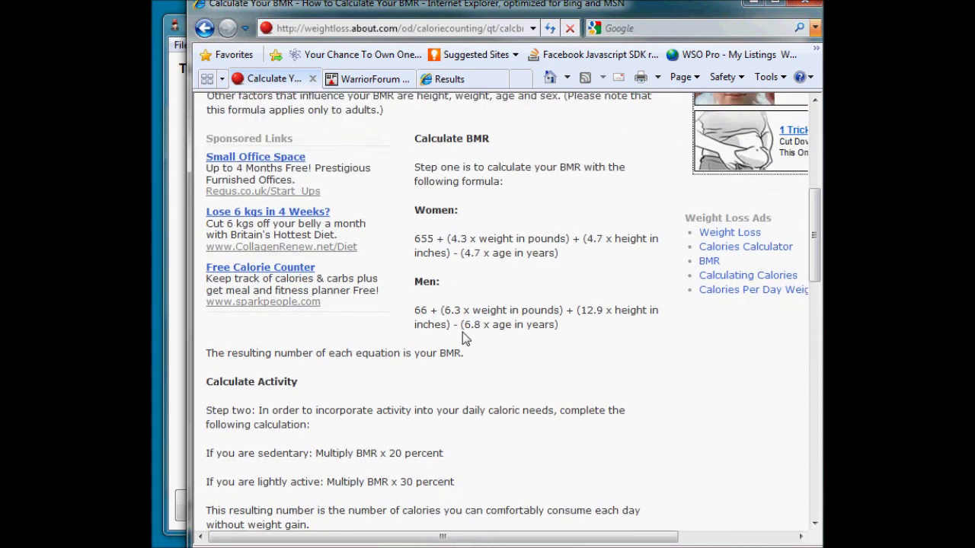
scroll(307, 381, "down", 4)
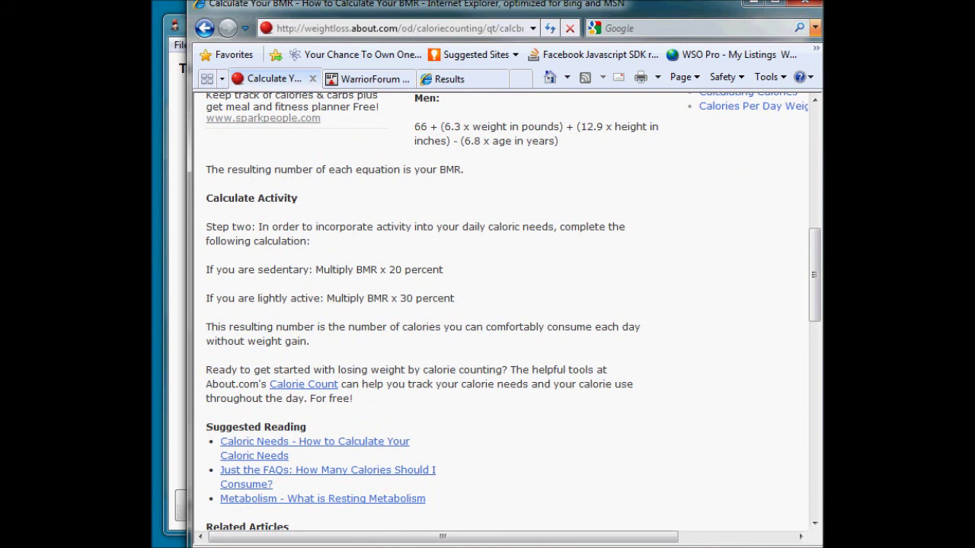
left_click(753, 4)
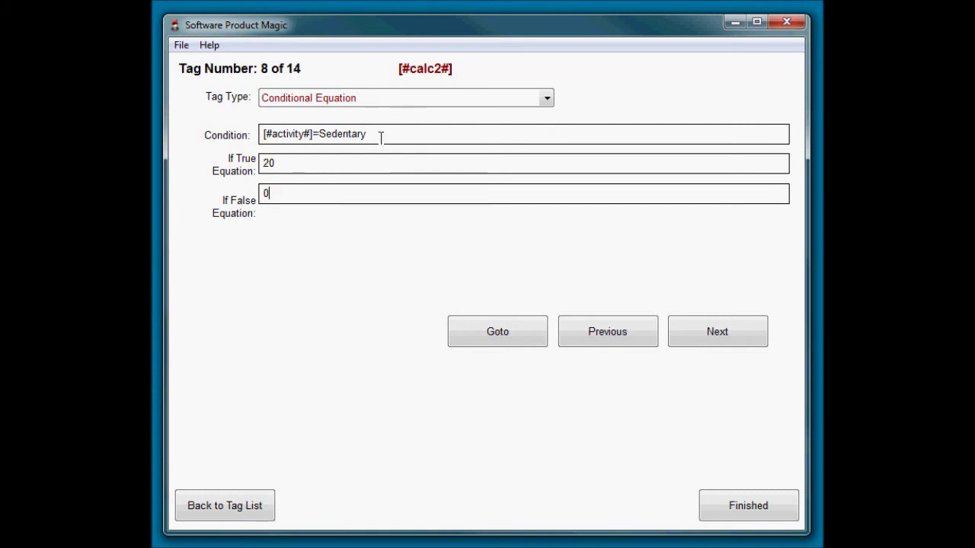
- Step through tags 9–11 (Very Active gives 50, else 0) to tag 12, [#calc6#] = [#calc1#]/100
left_click(719, 335)
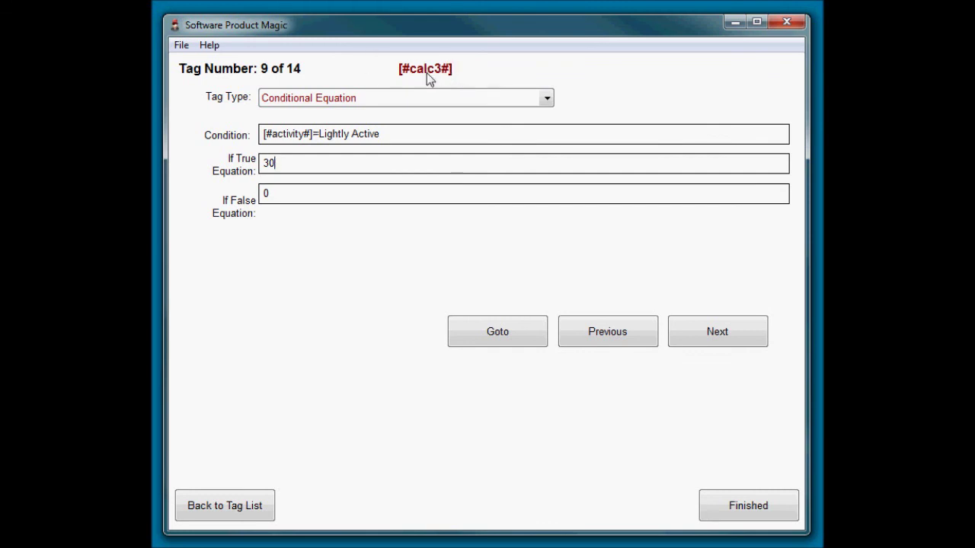
left_click(295, 164)
left_click(708, 341)
left_click(475, 130)
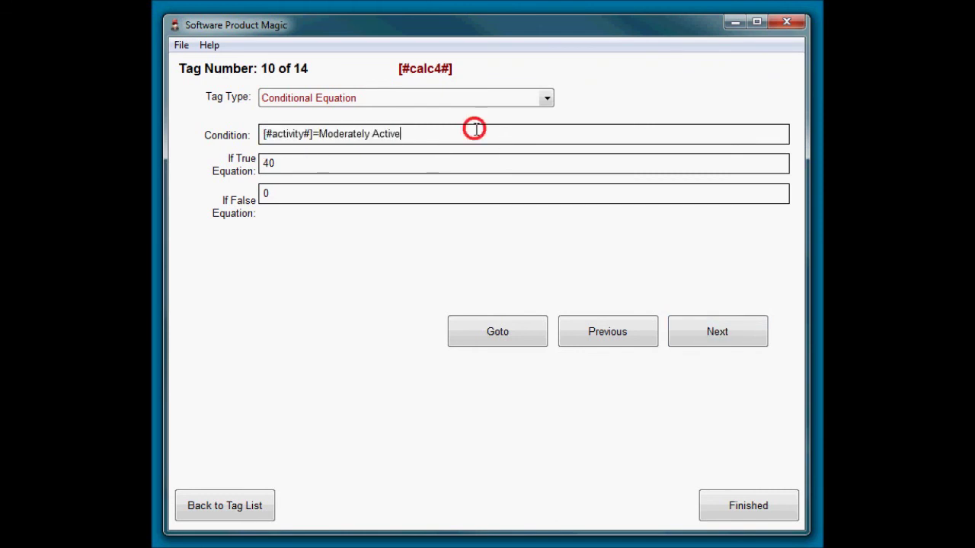
left_click(711, 338)
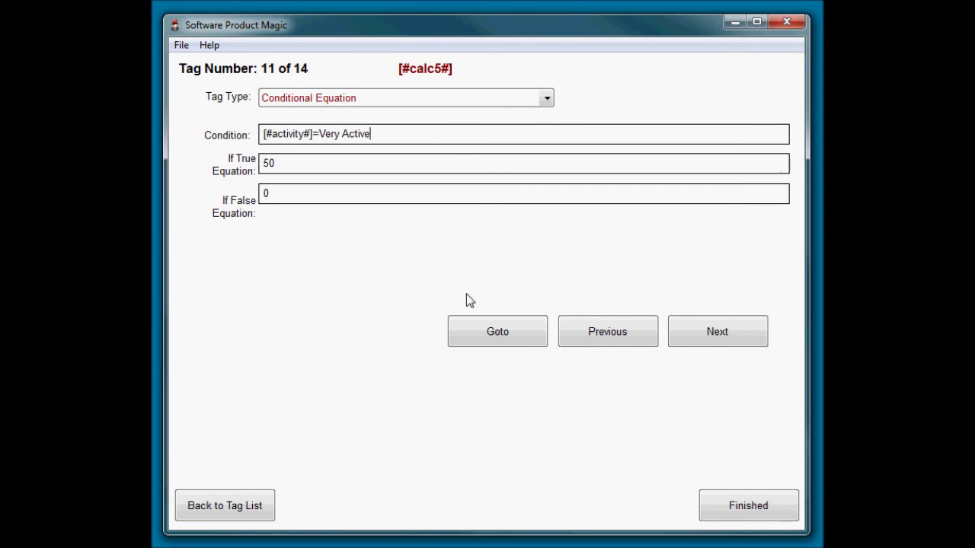
left_click(286, 161)
left_click(302, 160)
left_click(272, 192)
left_click(295, 195)
left_click(733, 331)
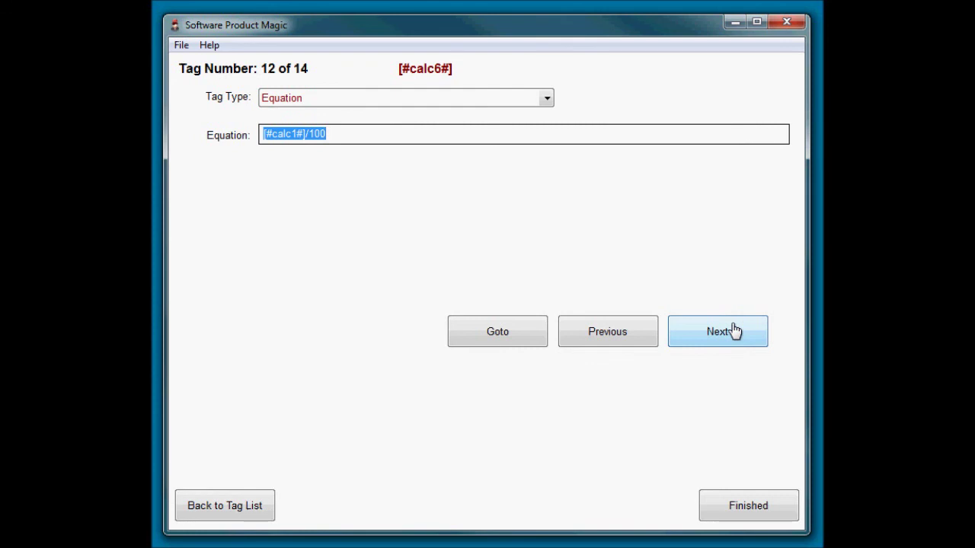
- Go back to recheck tag 8's sedentary value 20, then step forward to tag 13, [#calc7#]
left_click(363, 129)
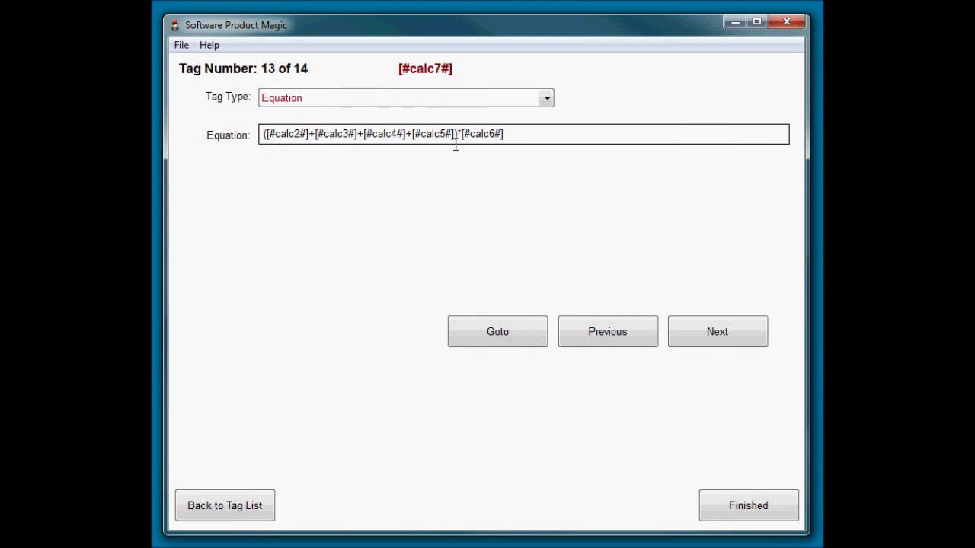
left_click(593, 339)
left_click(593, 340)
left_click(593, 339)
left_click(593, 339)
left_click(593, 340)
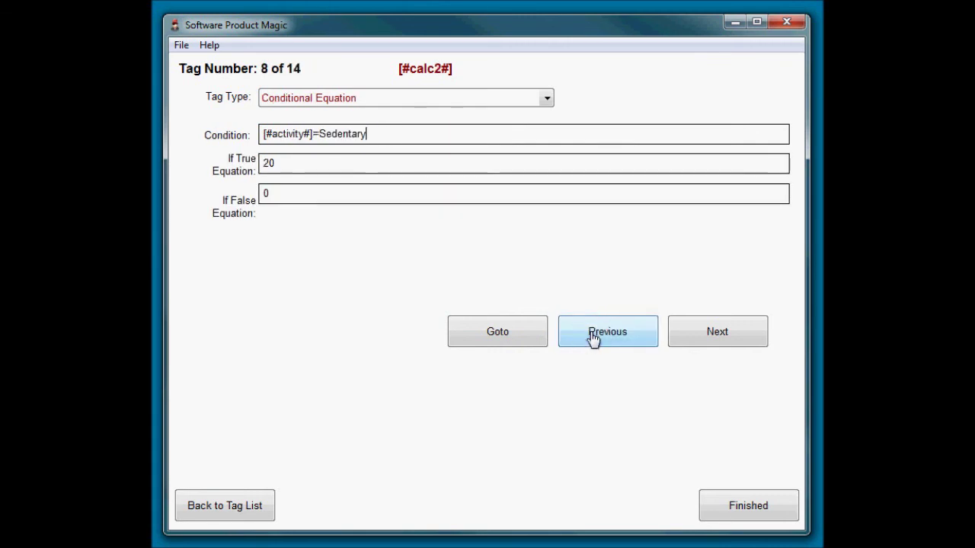
left_click(315, 164)
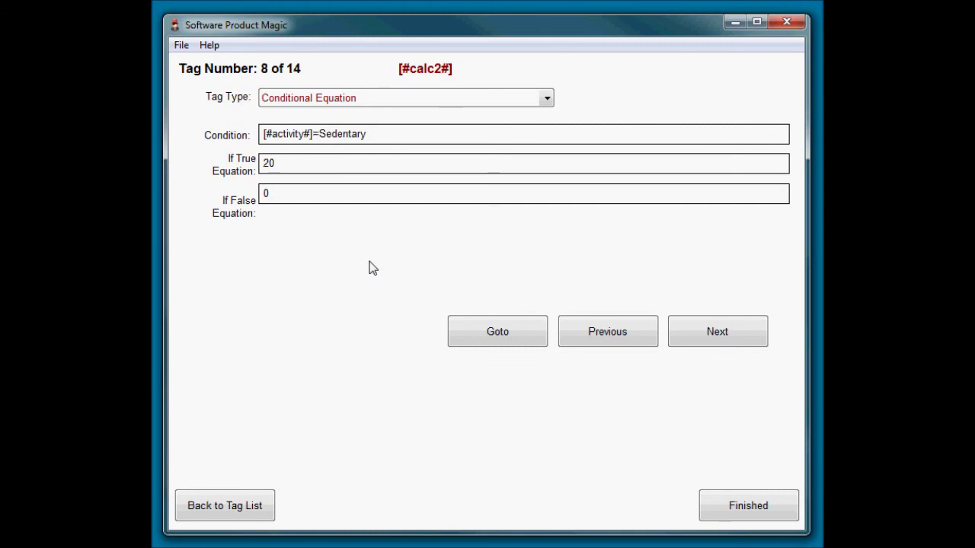
left_click(716, 340)
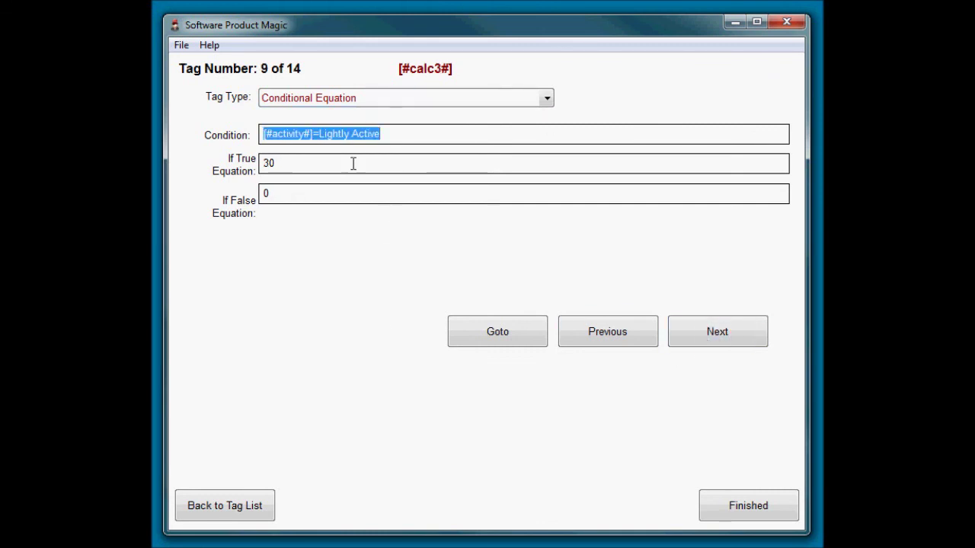
left_click(680, 341)
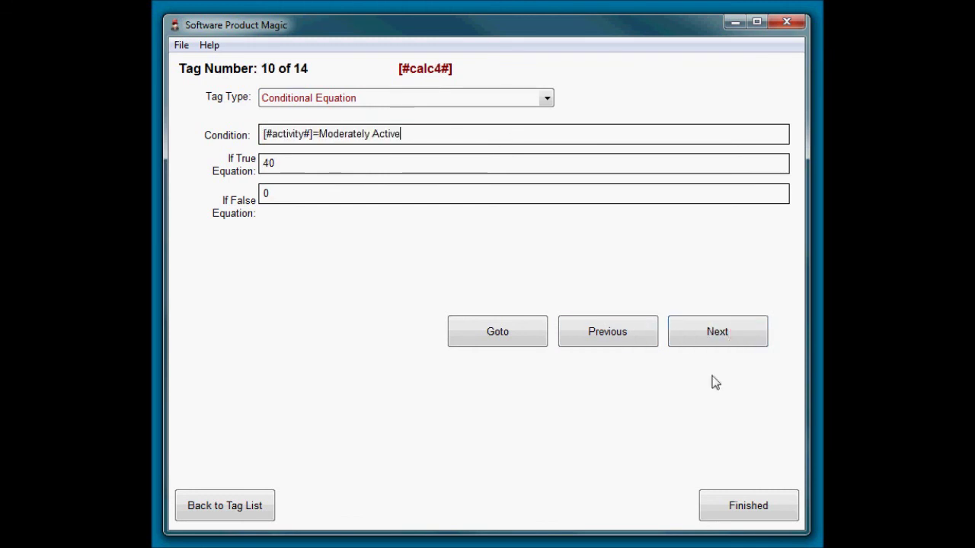
left_click(714, 335)
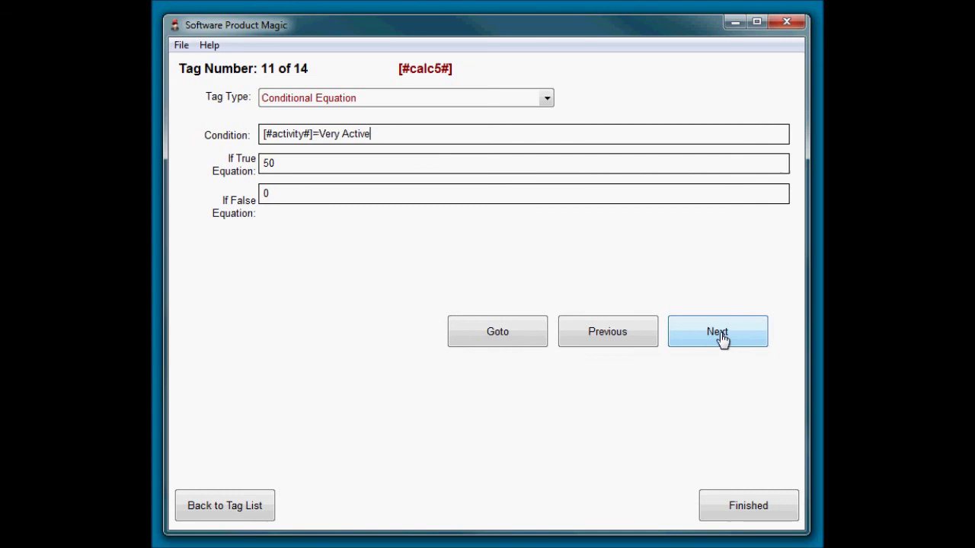
left_click(721, 339)
left_click(720, 340)
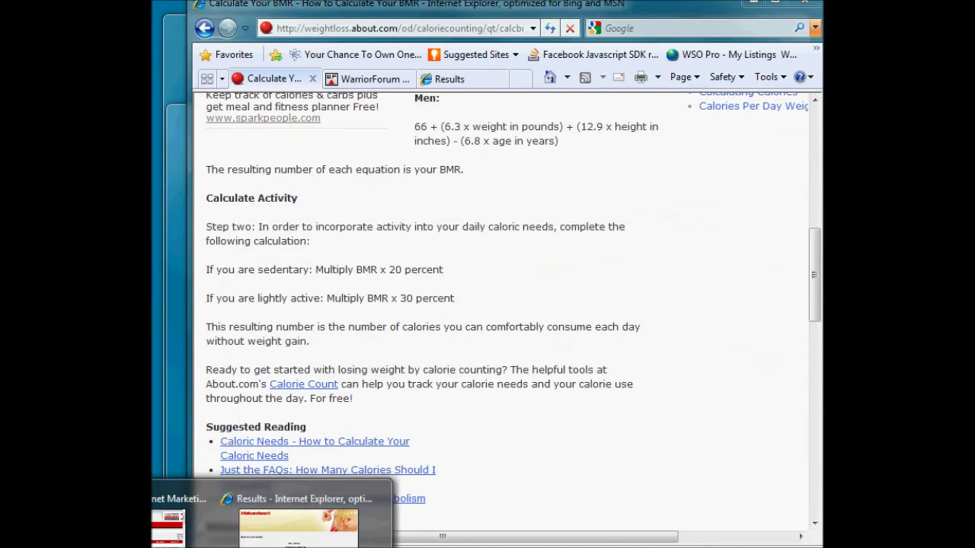
- Check the sedentary BMR x 20 and lightly active BMR x 30 multipliers on the page, then hide it
left_click(304, 525)
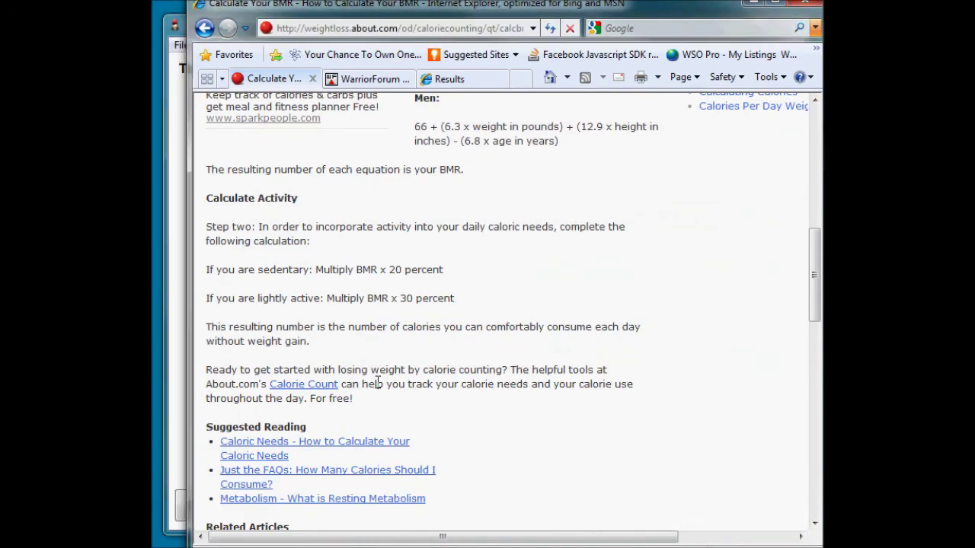
left_click_drag(403, 269, 355, 270)
left_click_drag(415, 298, 367, 298)
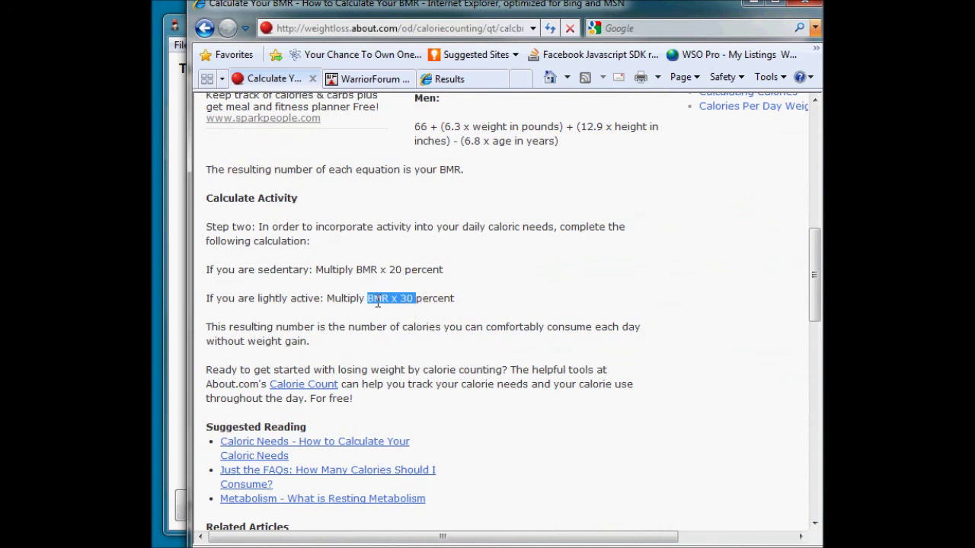
left_click(403, 327)
left_click(759, 6)
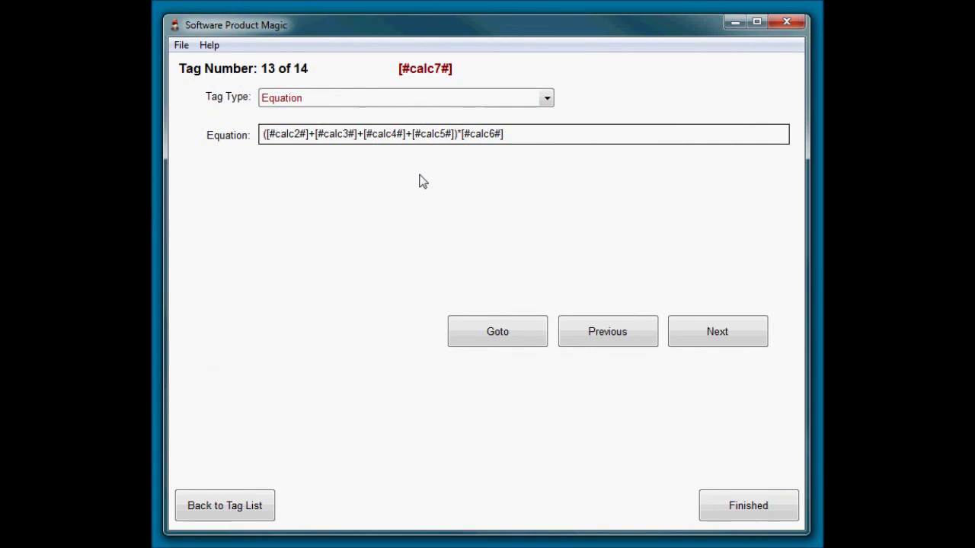
- Advance to tag 14, [#calorieintake#] = [#calc1#]+[#calc7#], and finish the tag definitions
left_click(720, 334)
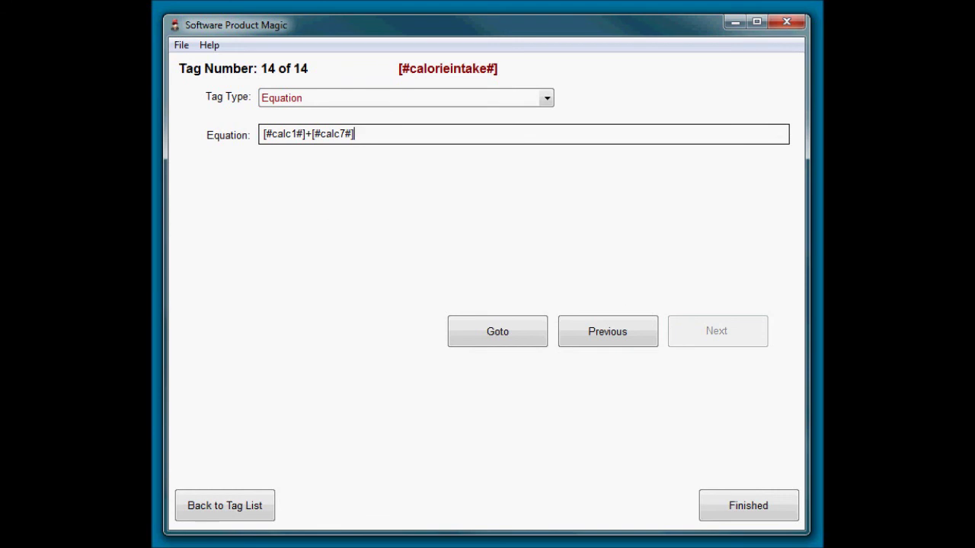
left_click(754, 513)
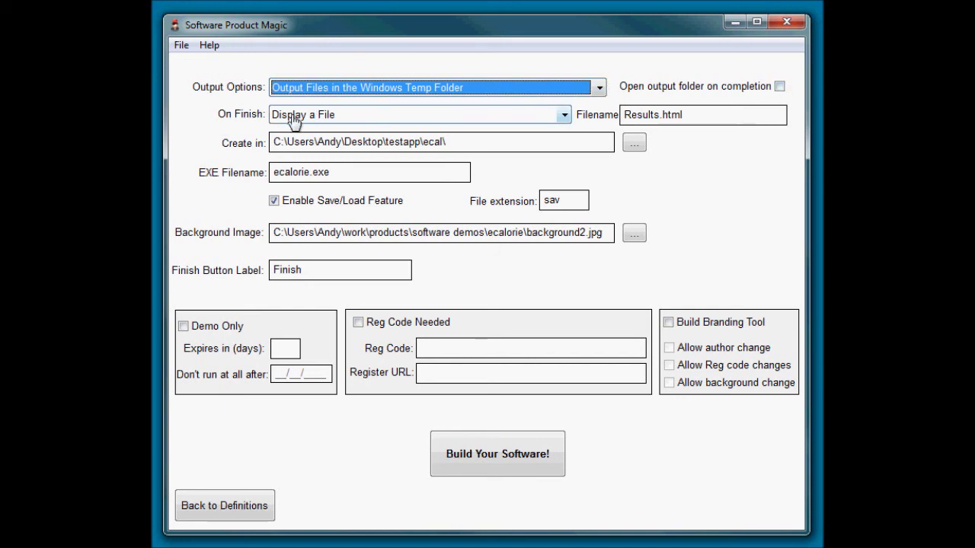
- Review the Results.html results filename and the ecalorie.exe output path on the build page
left_click(663, 121)
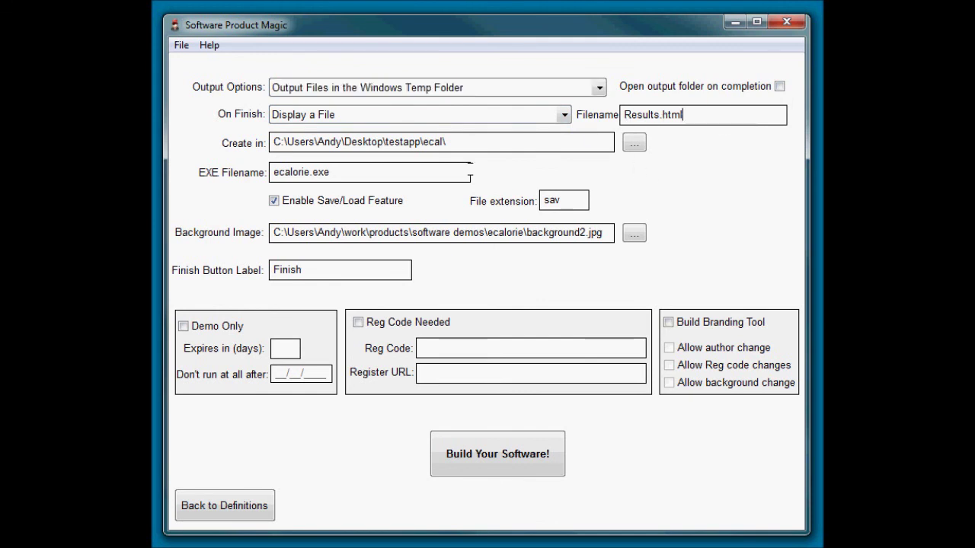
left_click(490, 140)
- Build ecalorie.exe, confirm overwriting the existing file, and open the output folder
left_click(476, 445)
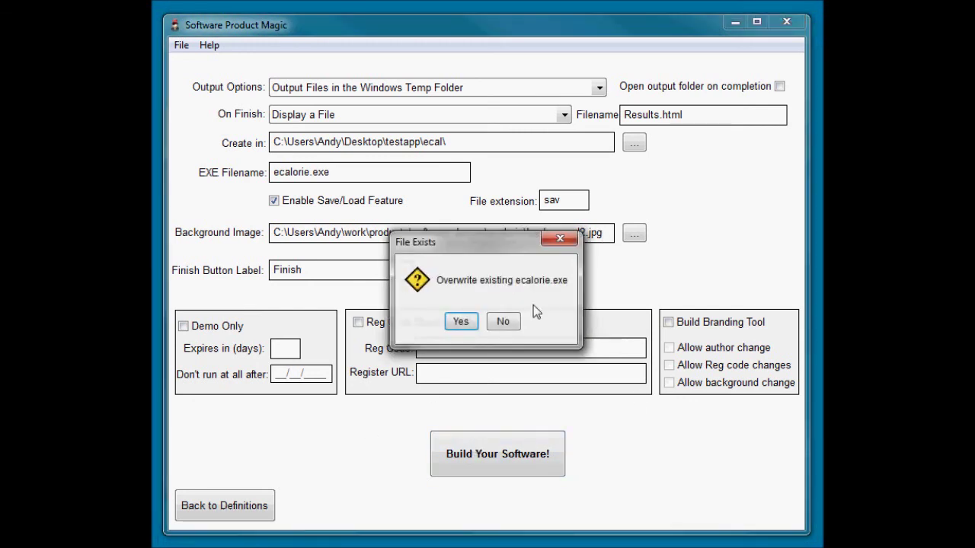
left_click(461, 323)
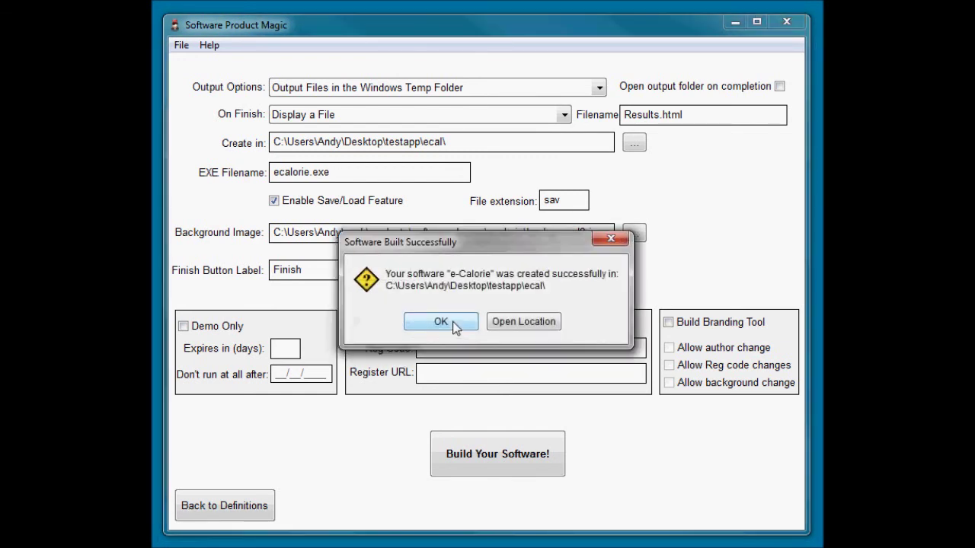
left_click(511, 327)
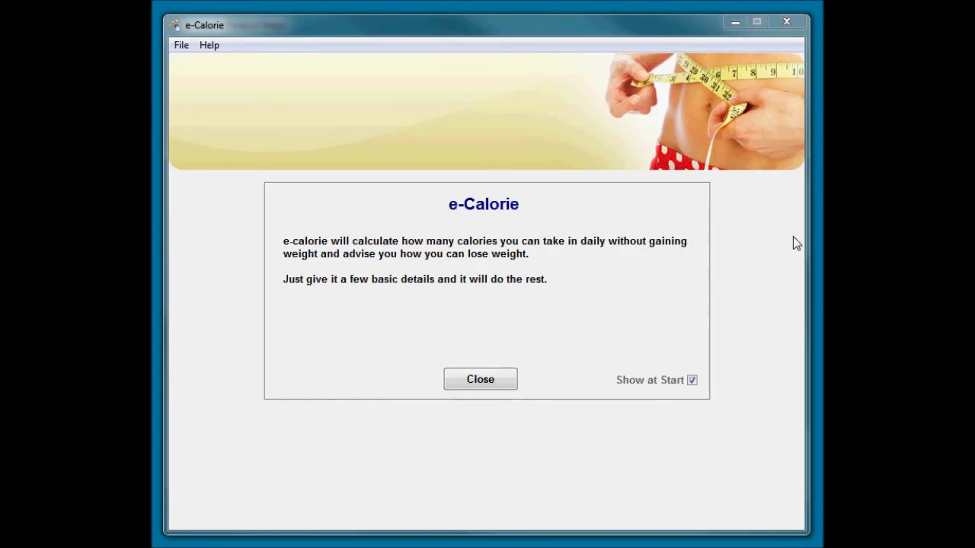
- Dismiss the welcome message, choose Male, and enter the weight and a height of 70 inches
left_click(492, 383)
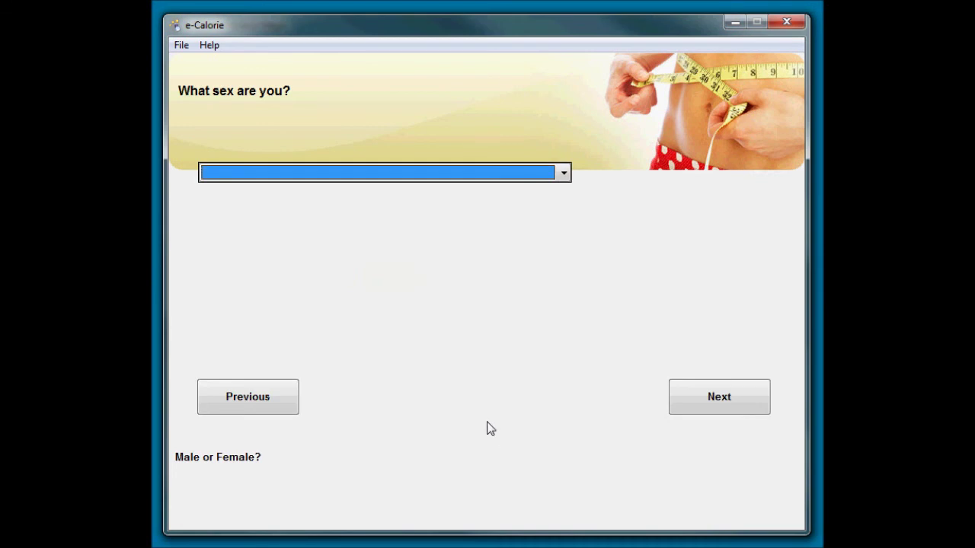
left_click(381, 174)
left_click(359, 188)
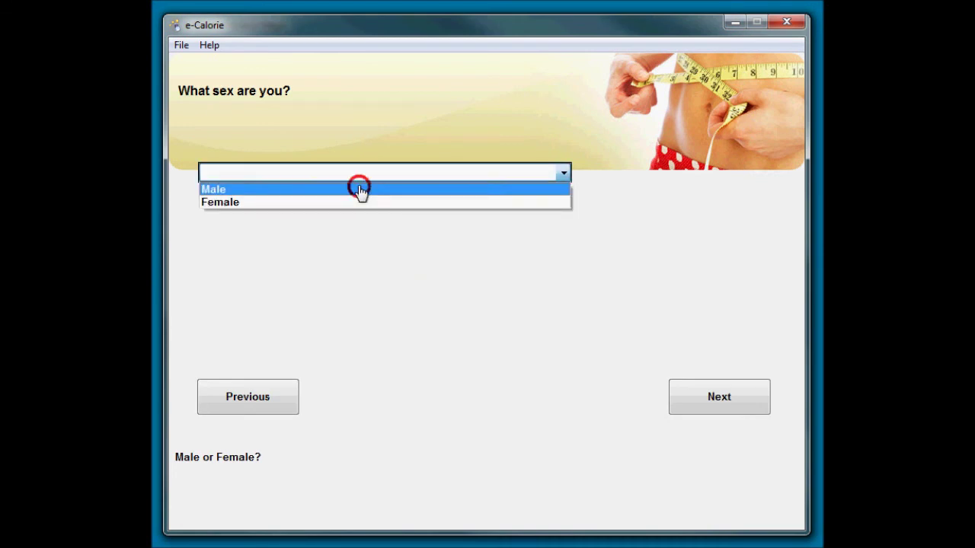
left_click(735, 409)
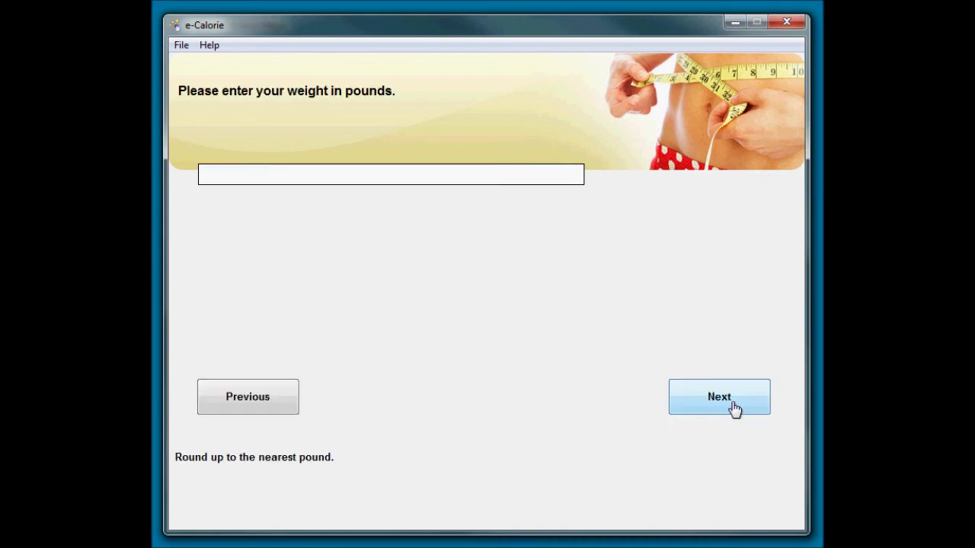
type("190")
left_click(735, 410)
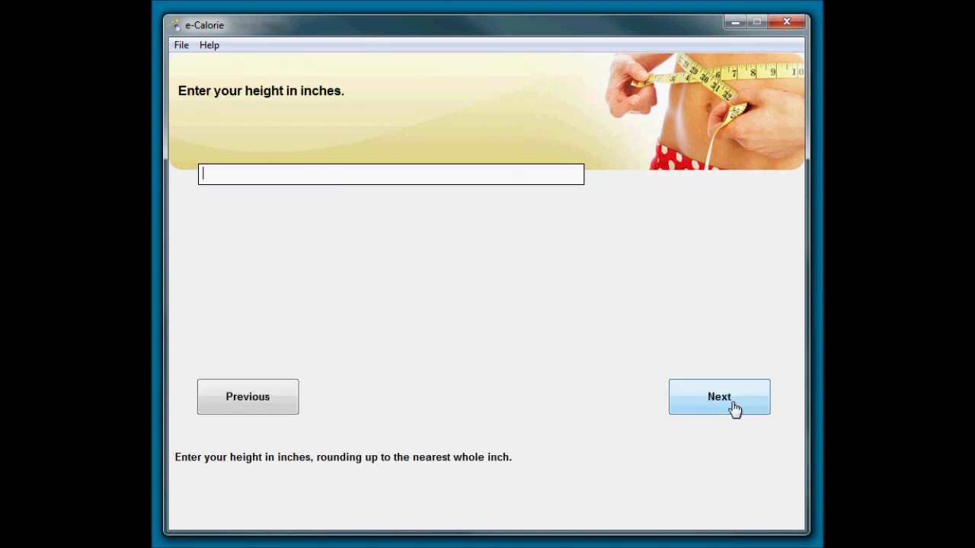
type("70")
- Enter age 40, choose Sedentary activity, and show the 3482.4-calorie results page
left_click(736, 409)
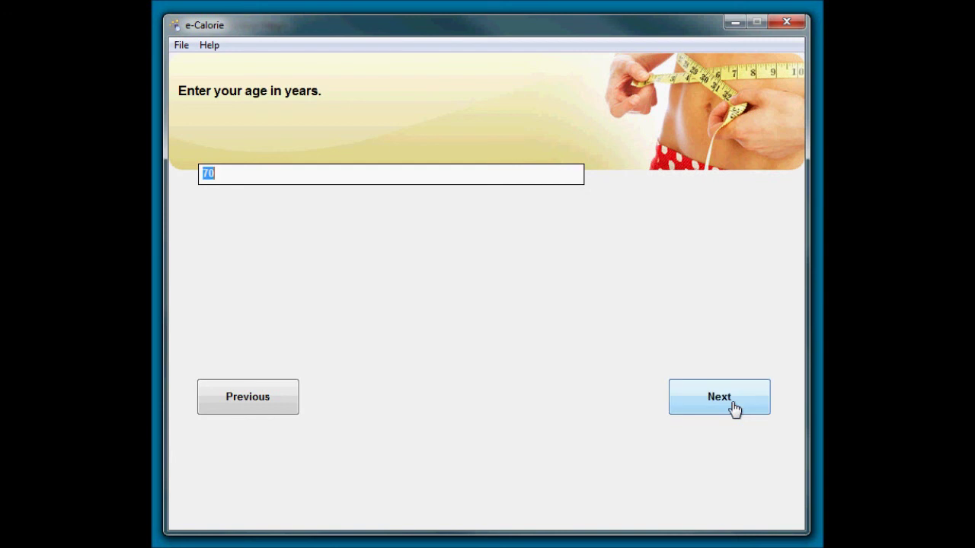
type("40")
left_click(736, 410)
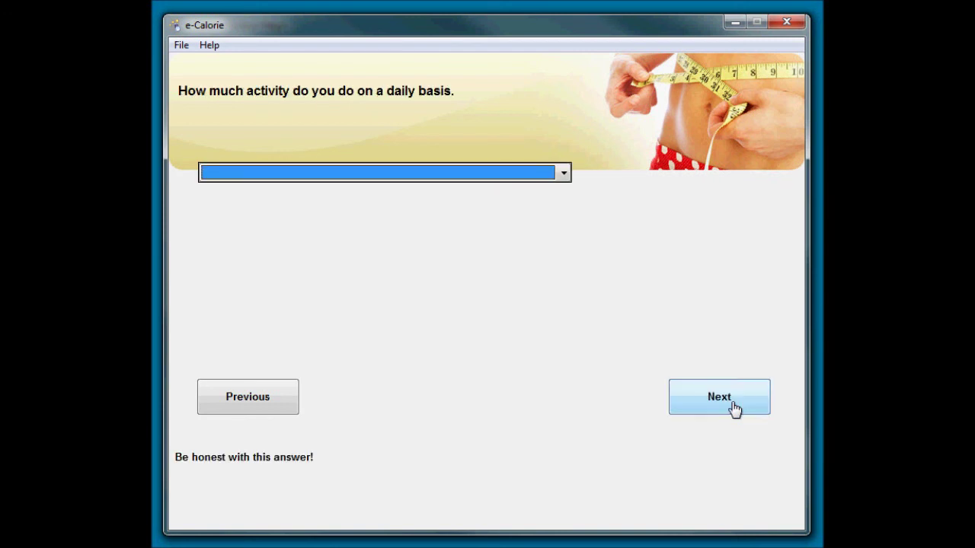
left_click(562, 175)
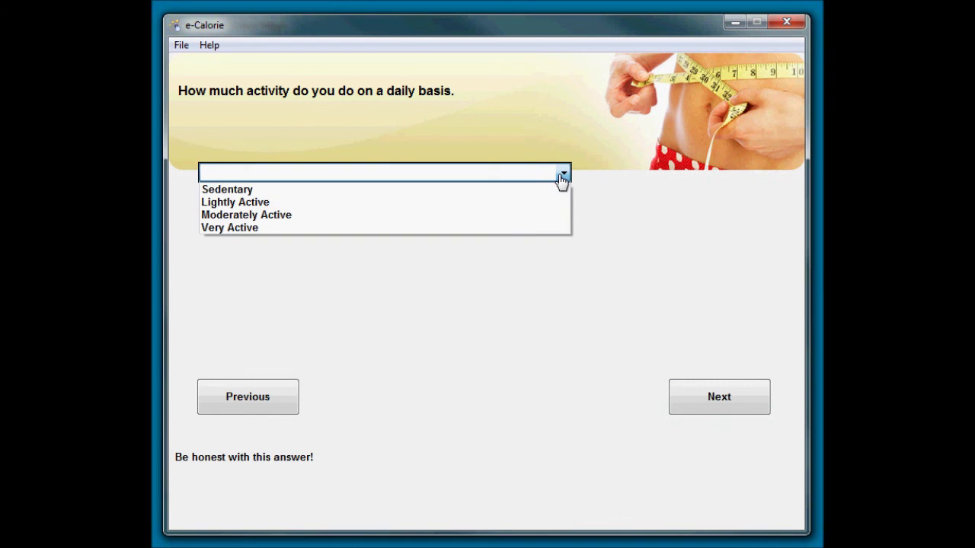
left_click(546, 196)
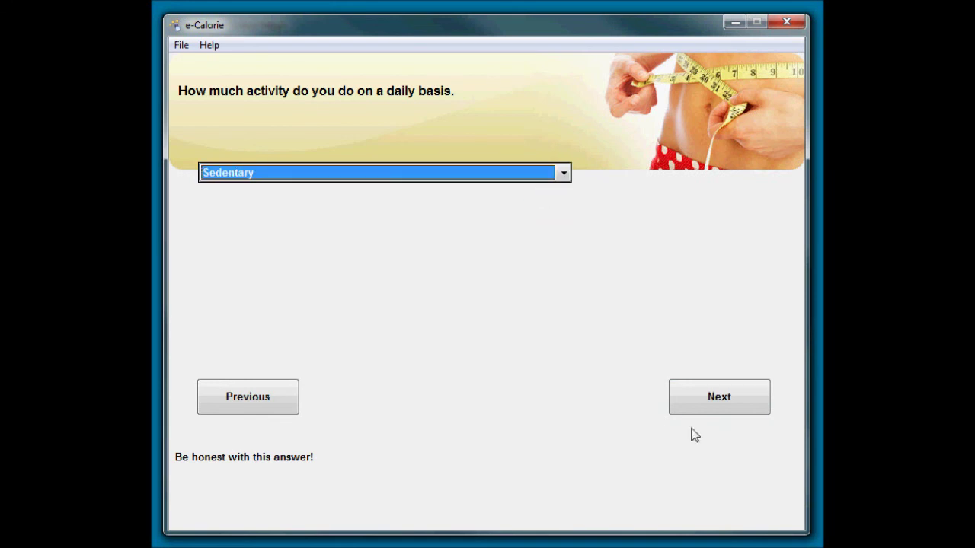
left_click(706, 404)
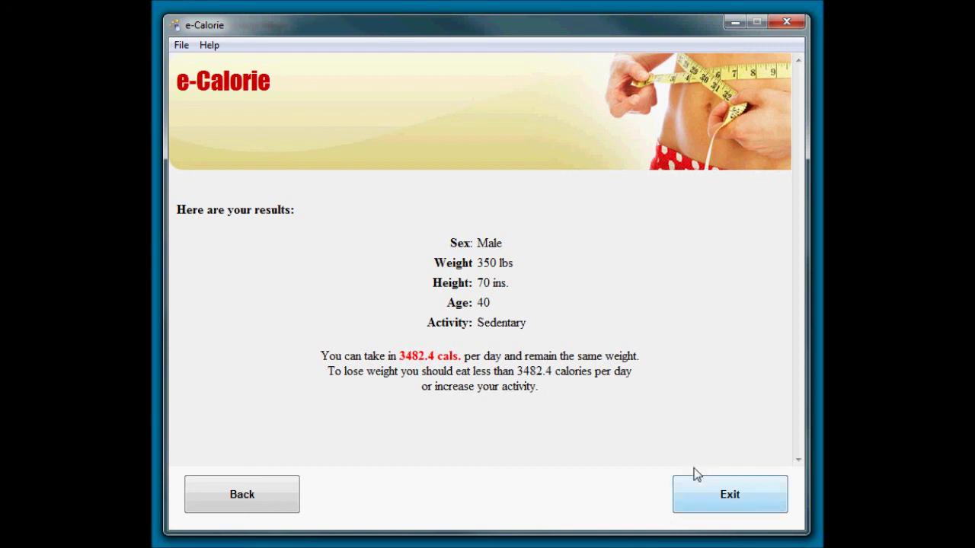
- Print-preview the results on one A4 page without background colours and images, then close the preview
left_click(184, 45)
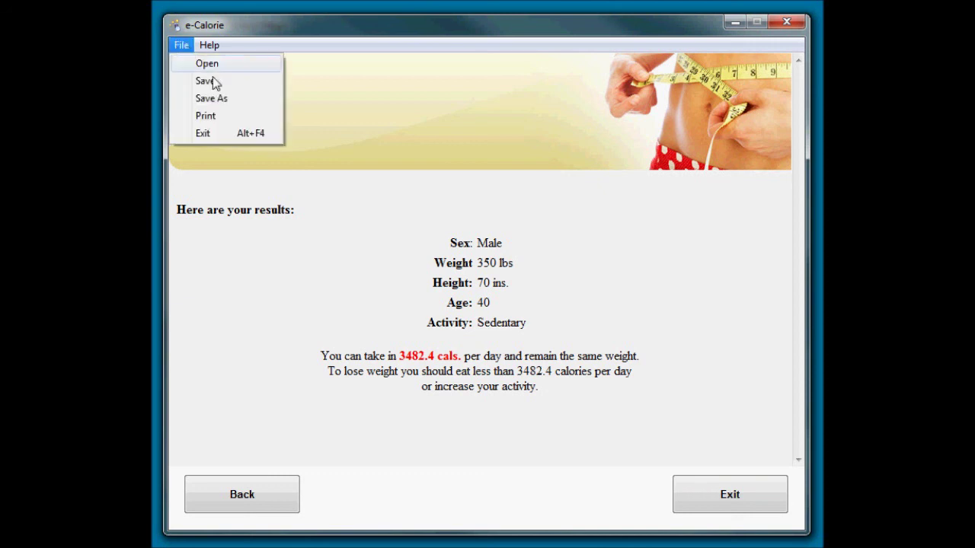
left_click(219, 115)
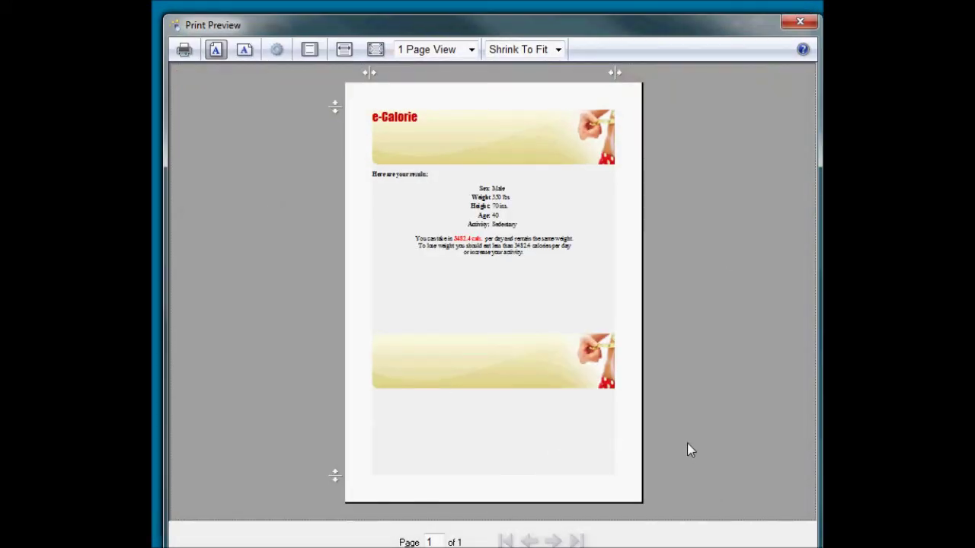
left_click(276, 49)
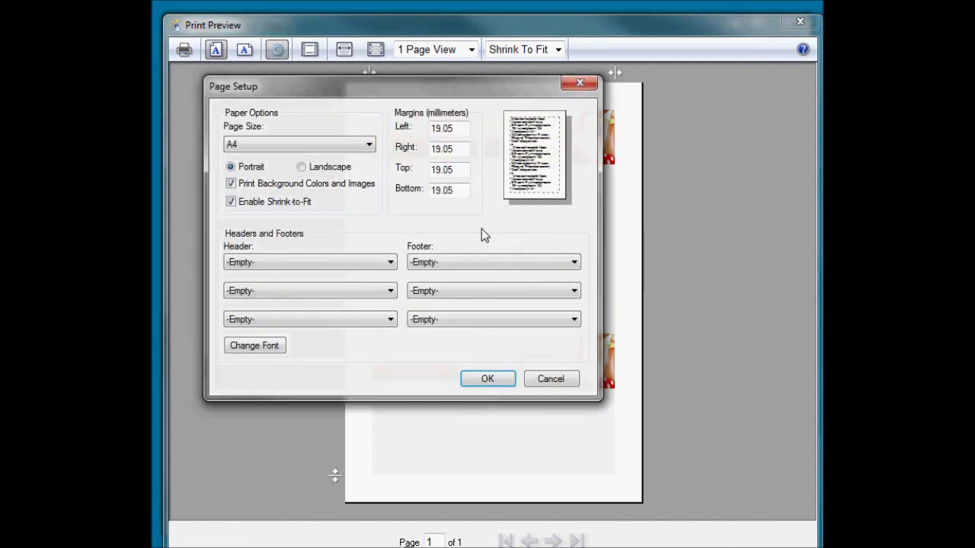
left_click(278, 186)
left_click(491, 381)
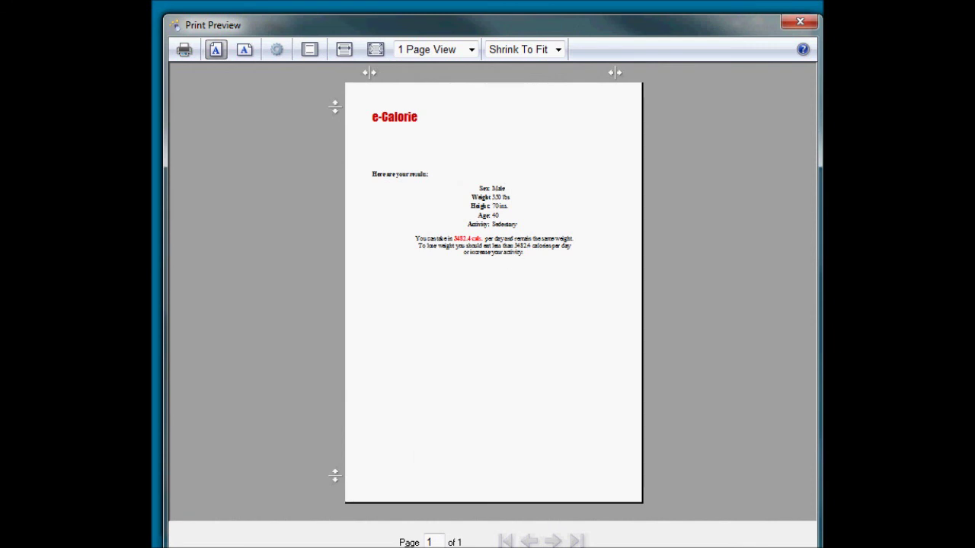
left_click(798, 25)
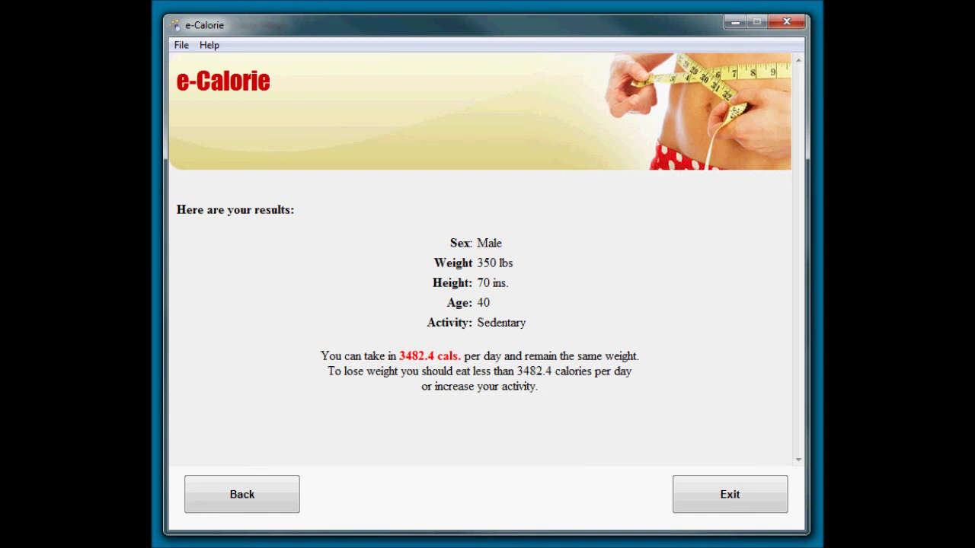
- Close the e-Calorie program and the ecal output folder window
left_click(791, 23)
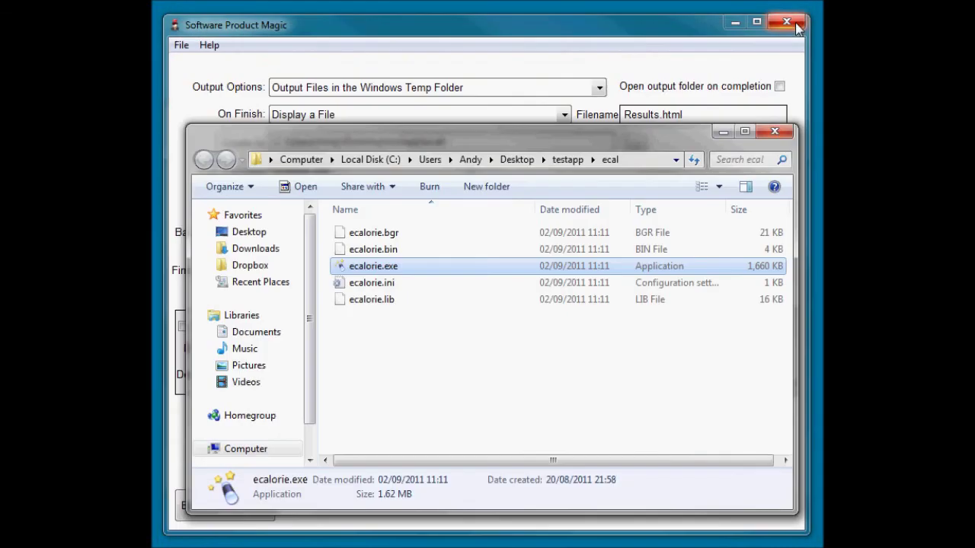
left_click(783, 136)
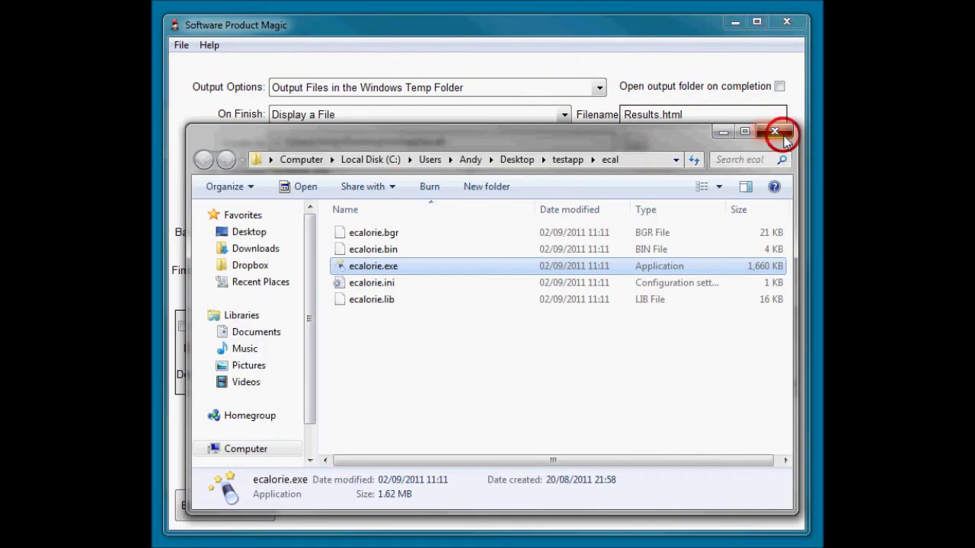